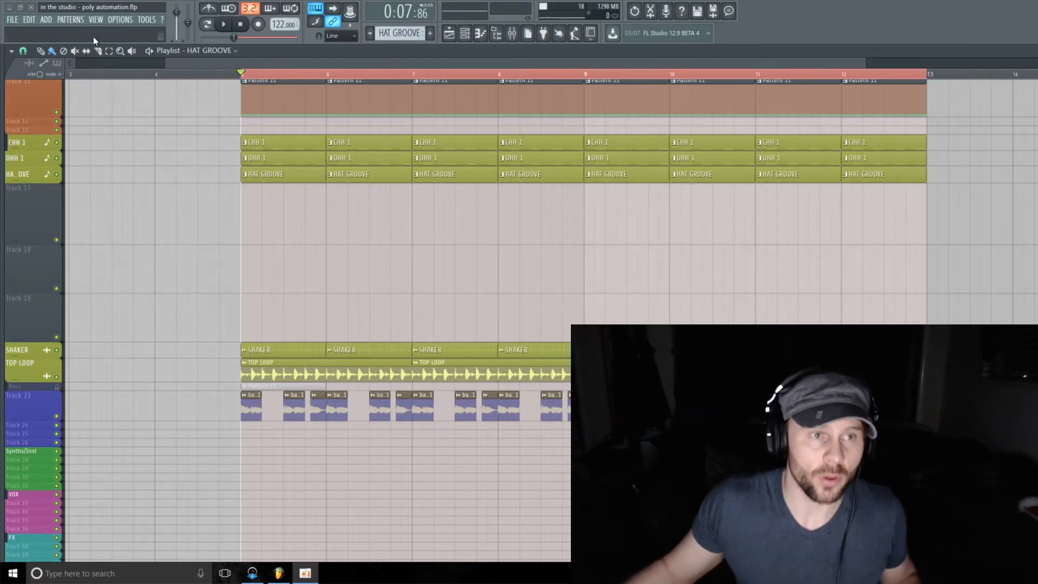
# - Raise the HAT GROOVE mixer track's volume to about -4.5 dB while listening to the loop
pyautogui.click(228, 24)
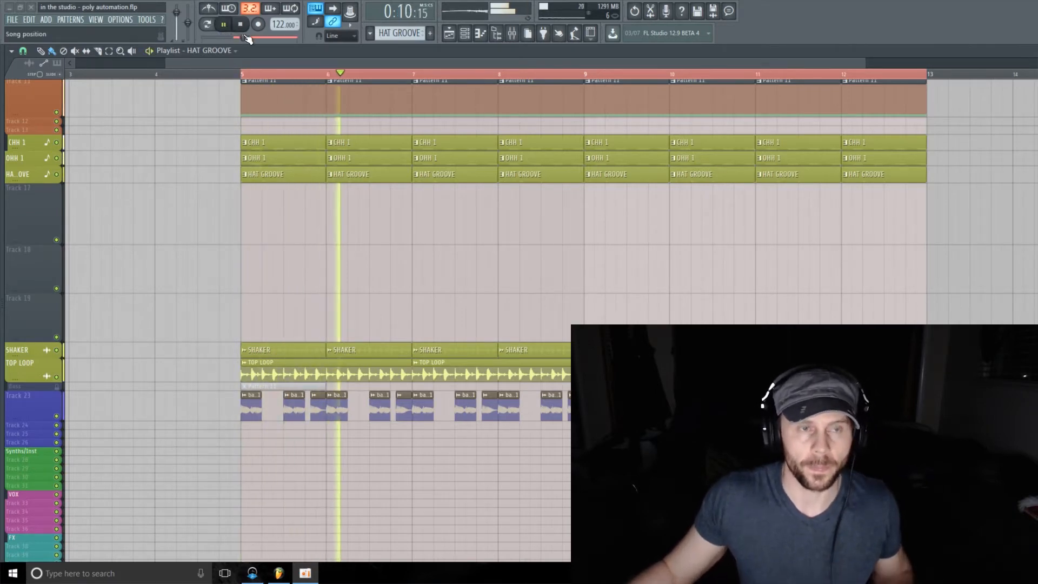
pyautogui.click(242, 25)
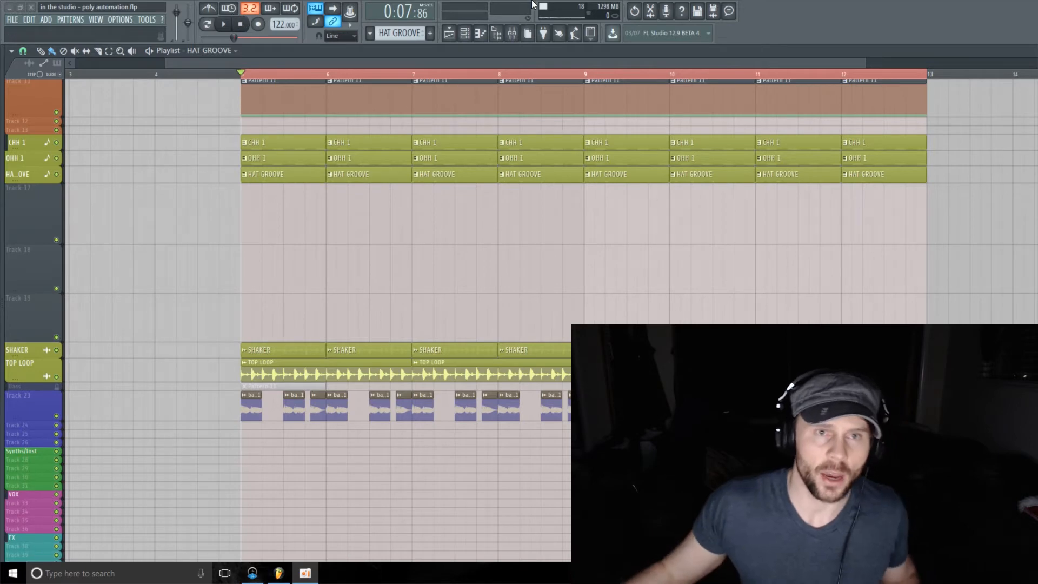
pyautogui.press('F9')
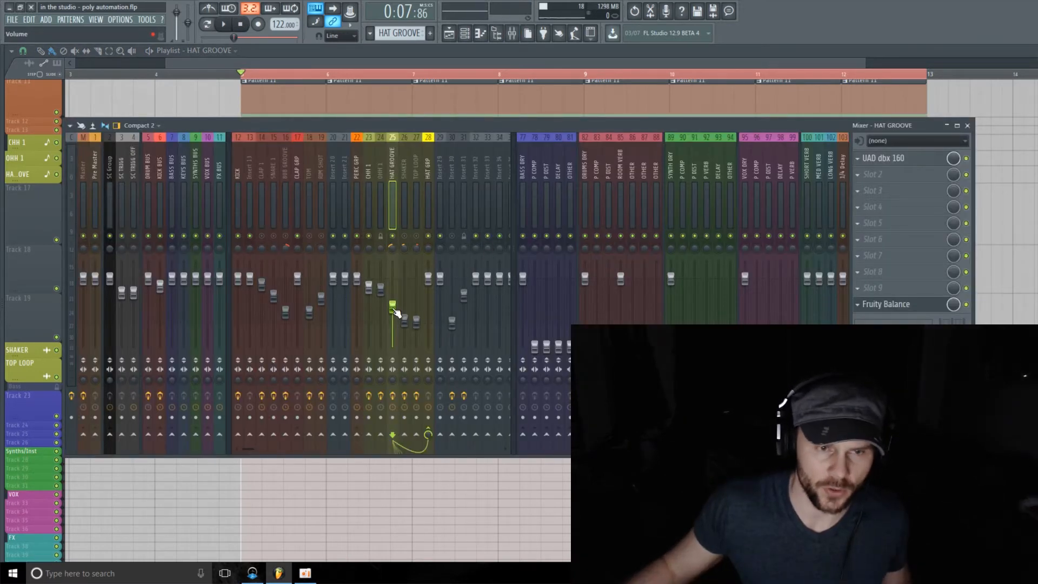
pyautogui.press('space')
pyautogui.moveTo(393, 309); pyautogui.dragTo(393, 293)
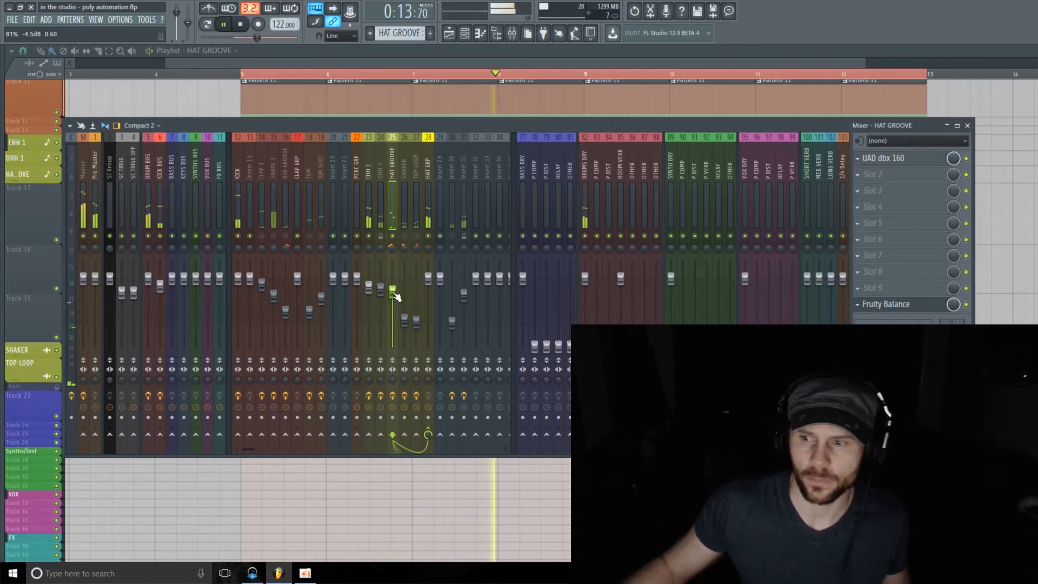
pyautogui.press('space')
# - Load Fruity Delay 3 into slot 2 of the HAT GROOVE mixer track and lower its delay time, feedback level and cutoff
pyautogui.moveTo(631, 120); pyautogui.dragTo(640, 112)
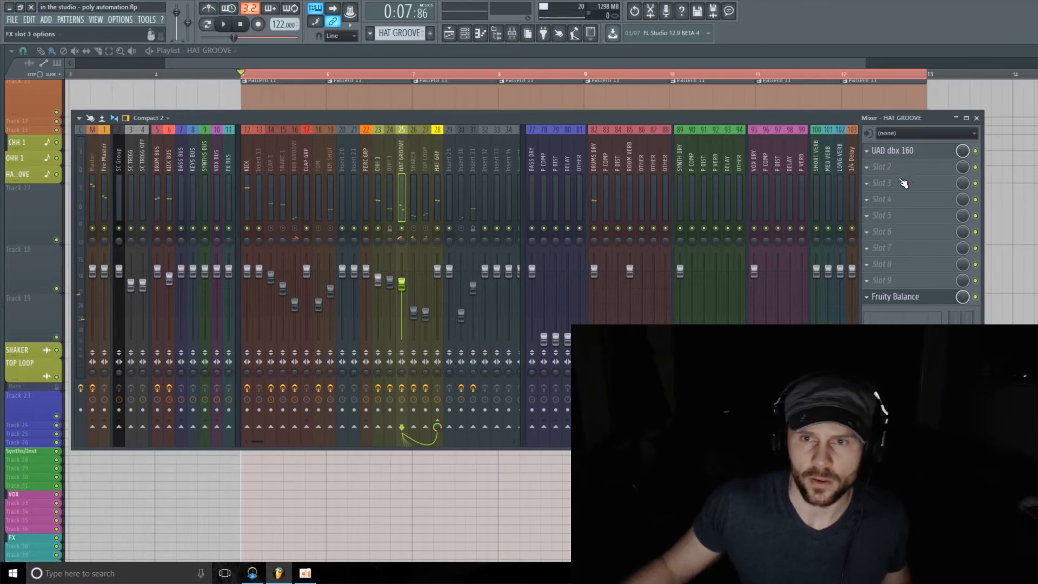
pyautogui.click(900, 166)
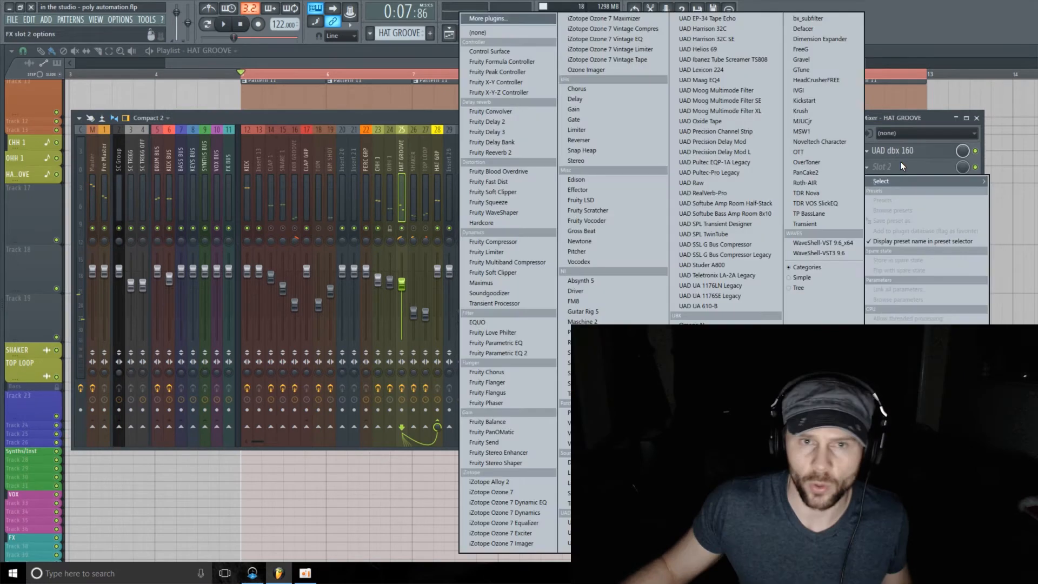
pyautogui.click(516, 132)
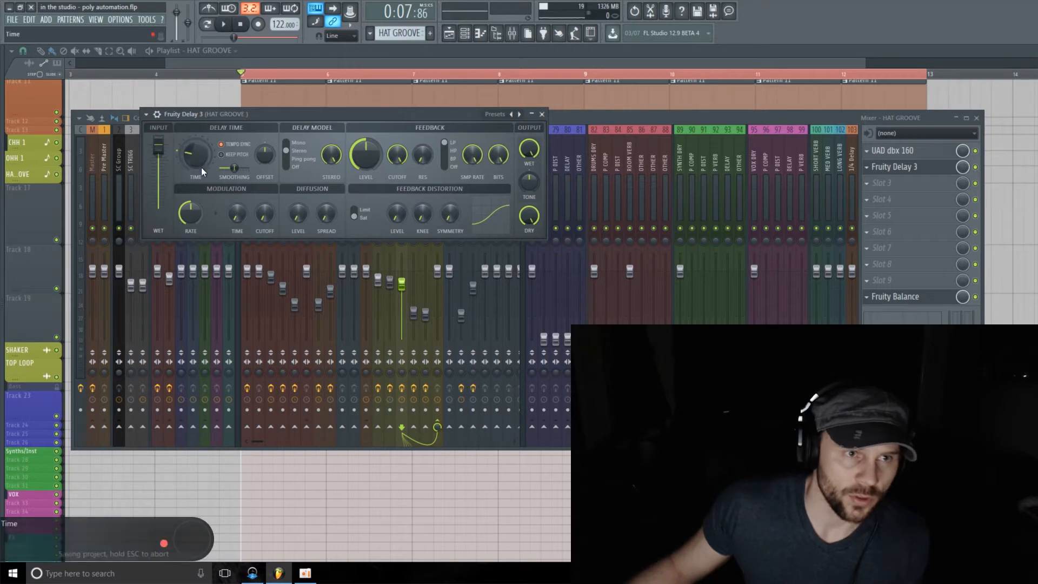
pyautogui.moveTo(201, 152); pyautogui.dragTo(201, 158)
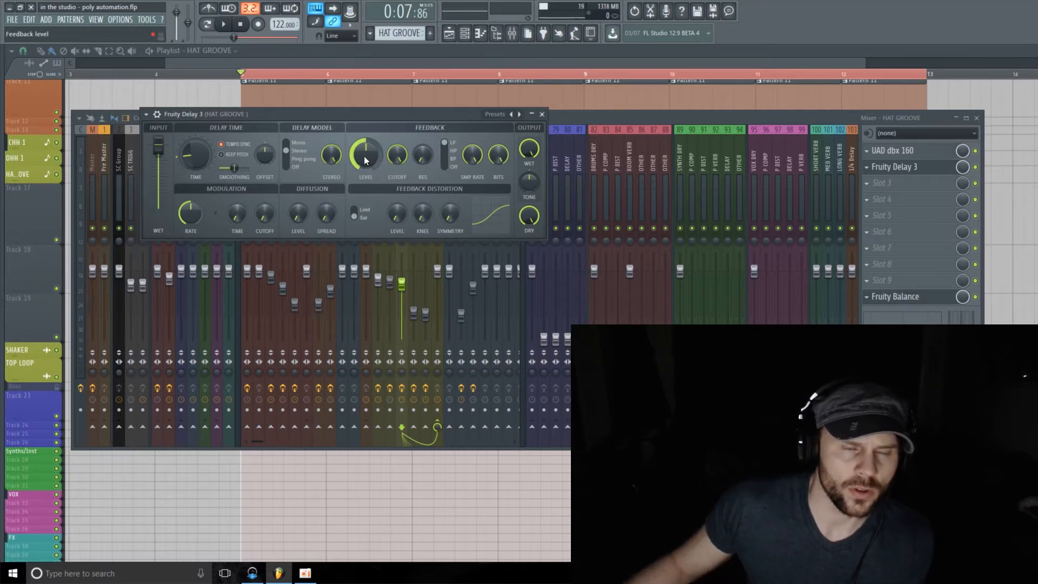
pyautogui.moveTo(365, 156); pyautogui.dragTo(364, 161)
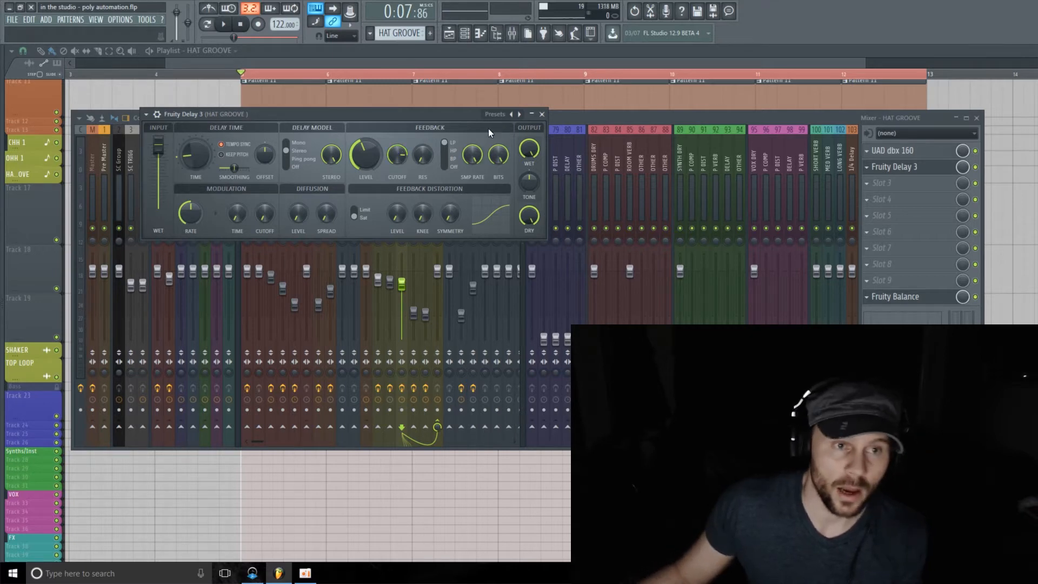
# - Create an automation clip for the slot 2 delay's output wet level, starting from zero, and close the open windows
pyautogui.rightClick(529, 148)
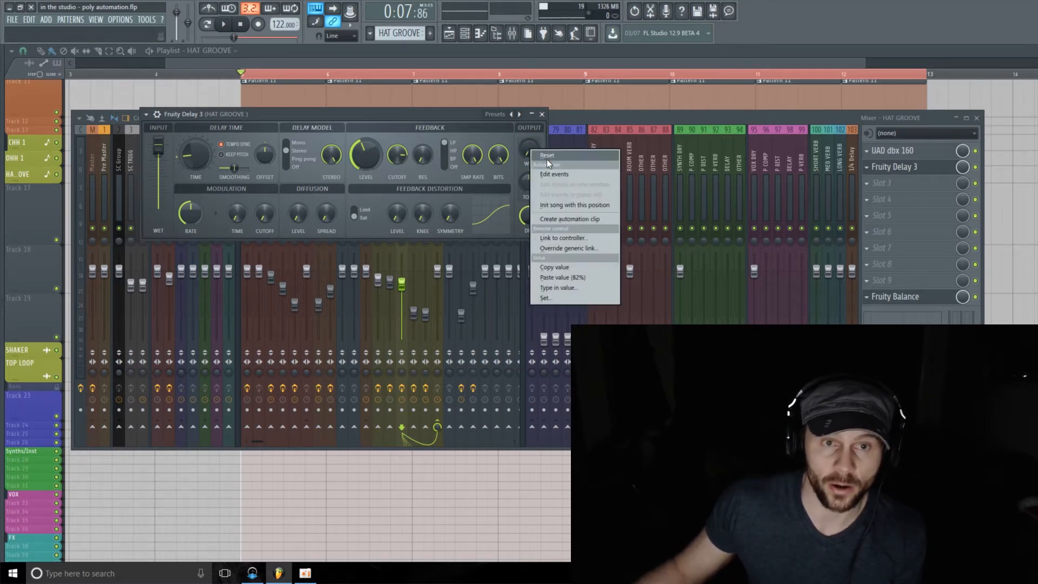
pyautogui.click(582, 217)
pyautogui.press('F12')
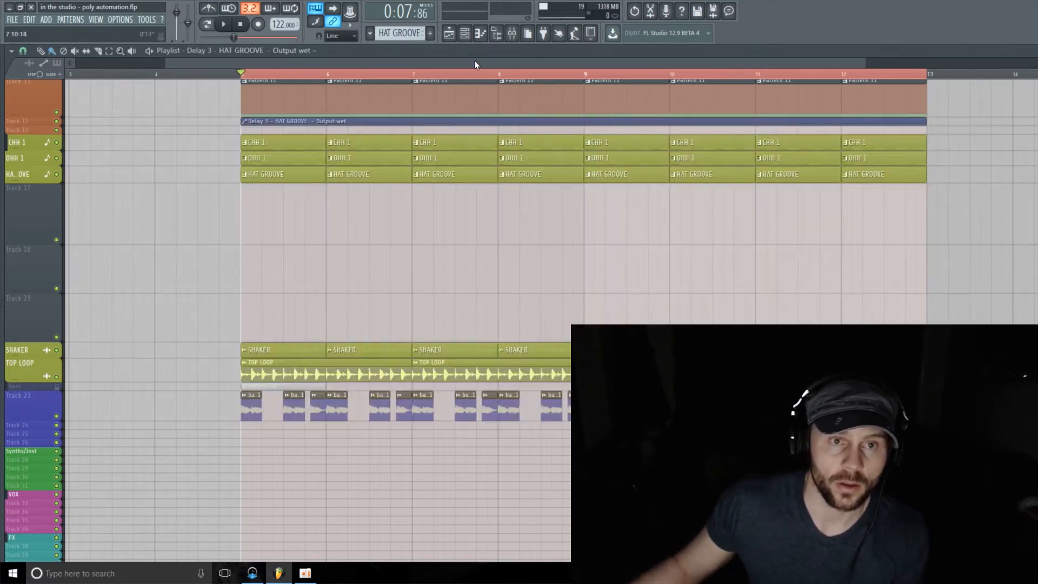
# - Move the output wet automation clip to Track 17, enlarge that track slightly and shorten the clip to about 1.75 bars
pyautogui.moveTo(400, 120); pyautogui.dragTo(404, 231)
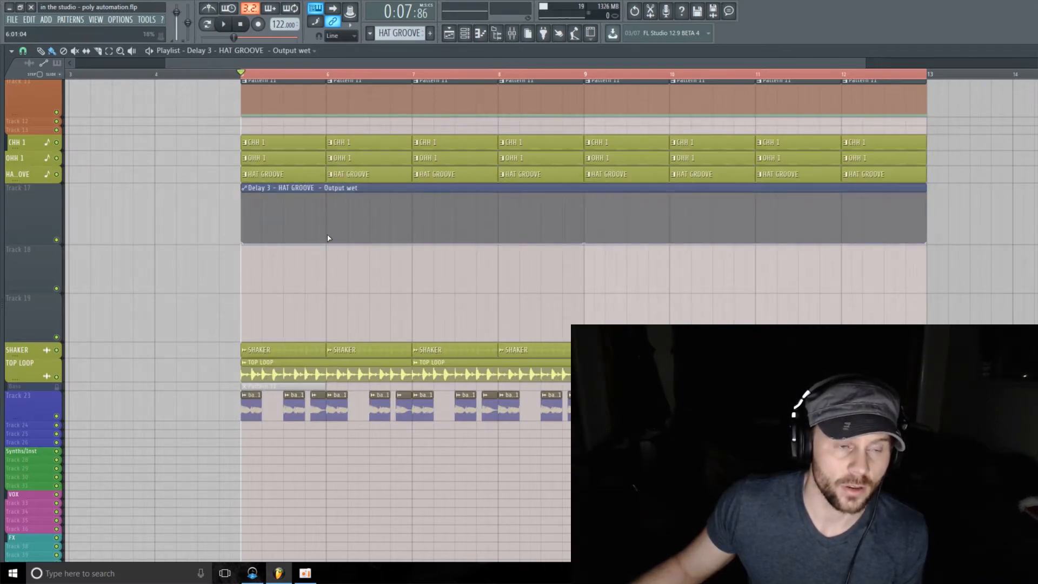
pyautogui.moveTo(26, 239); pyautogui.dragTo(26, 242)
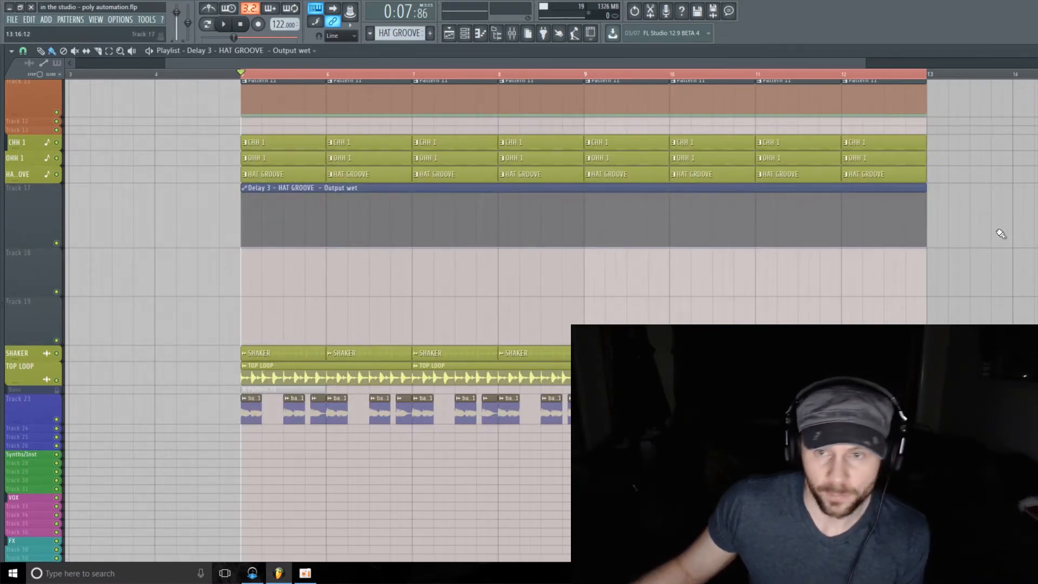
pyautogui.moveTo(925, 247); pyautogui.dragTo(391, 296)
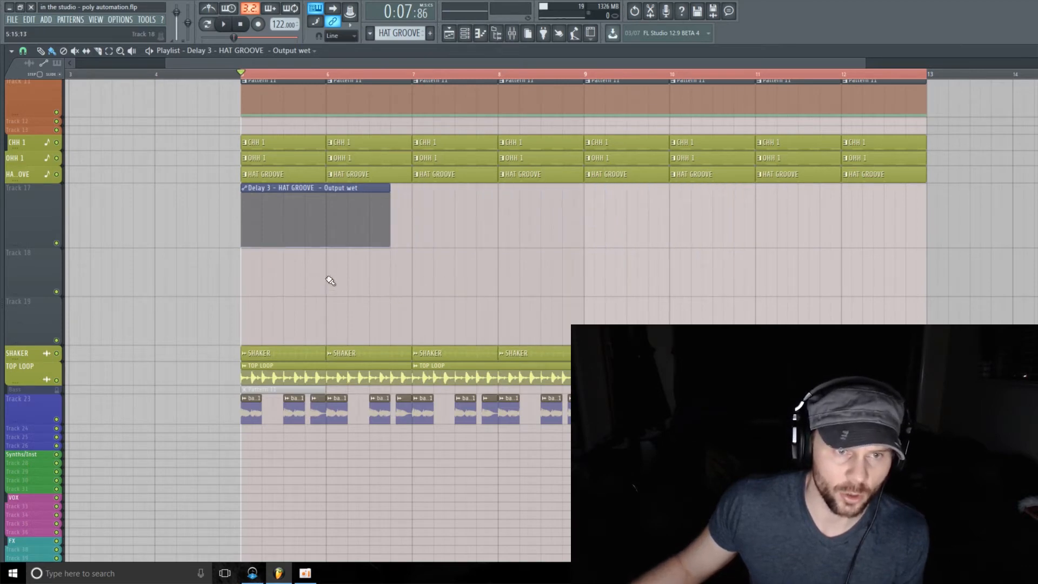
# - Shape the Track 17 automation into a square pulse at about 38%, from the start of bar 6 to 6:07, zero elsewhere
pyautogui.rightClick(327, 237)
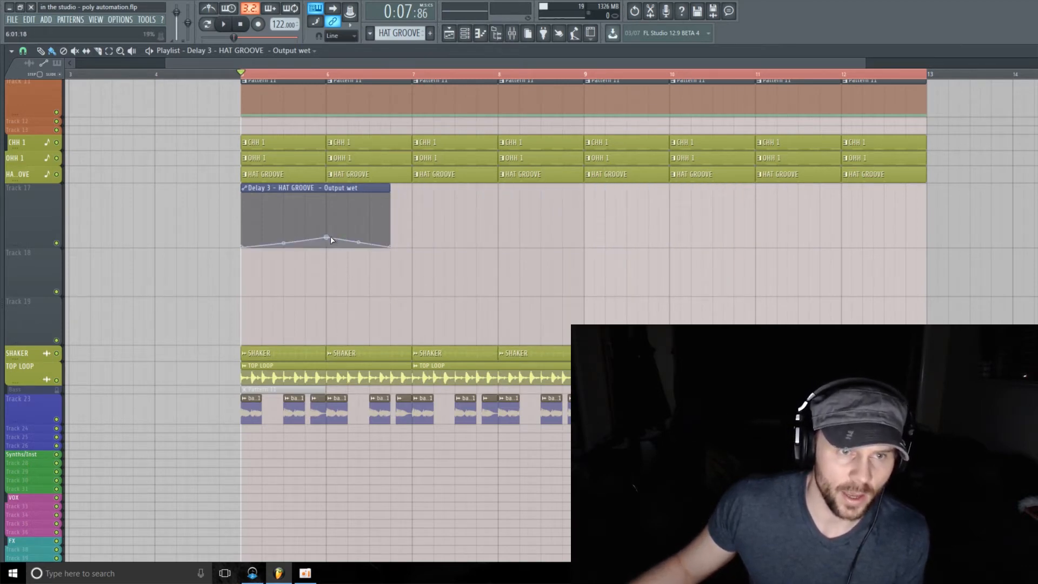
pyautogui.moveTo(327, 237); pyautogui.dragTo(328, 249)
pyautogui.rightClick(327, 225)
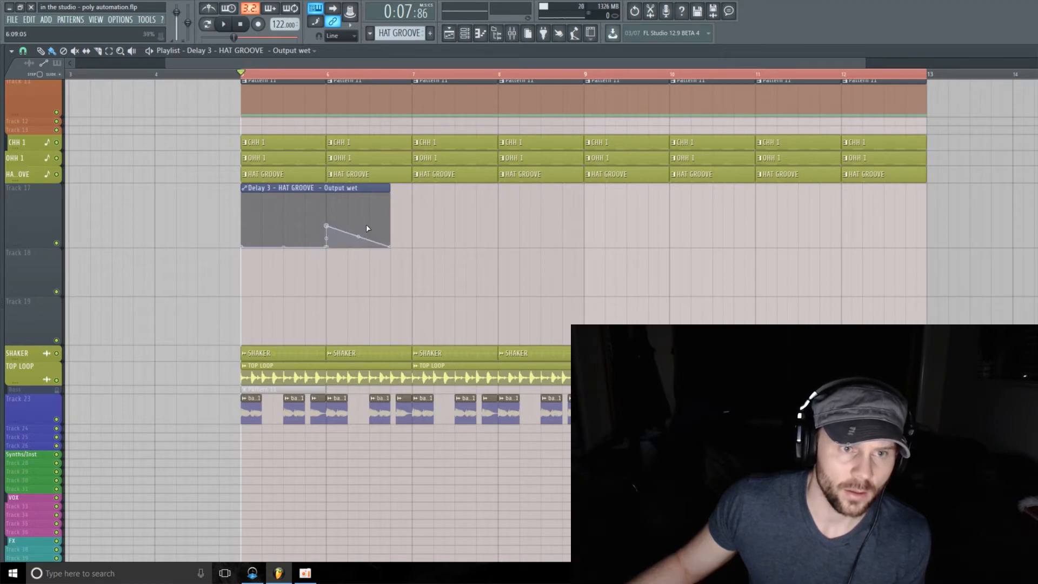
pyautogui.rightClick(358, 220)
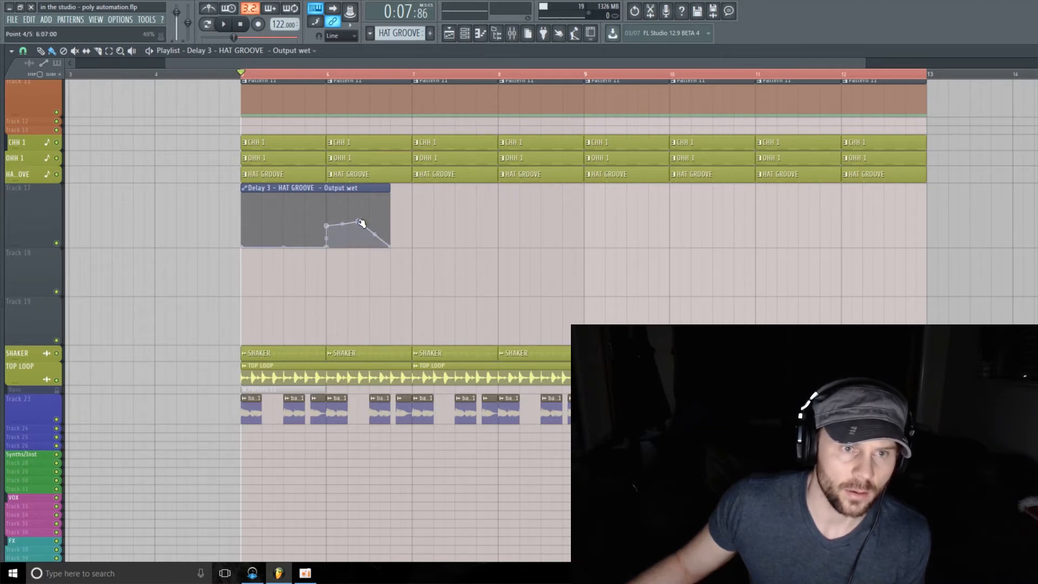
pyautogui.moveTo(361, 223); pyautogui.dragTo(364, 245)
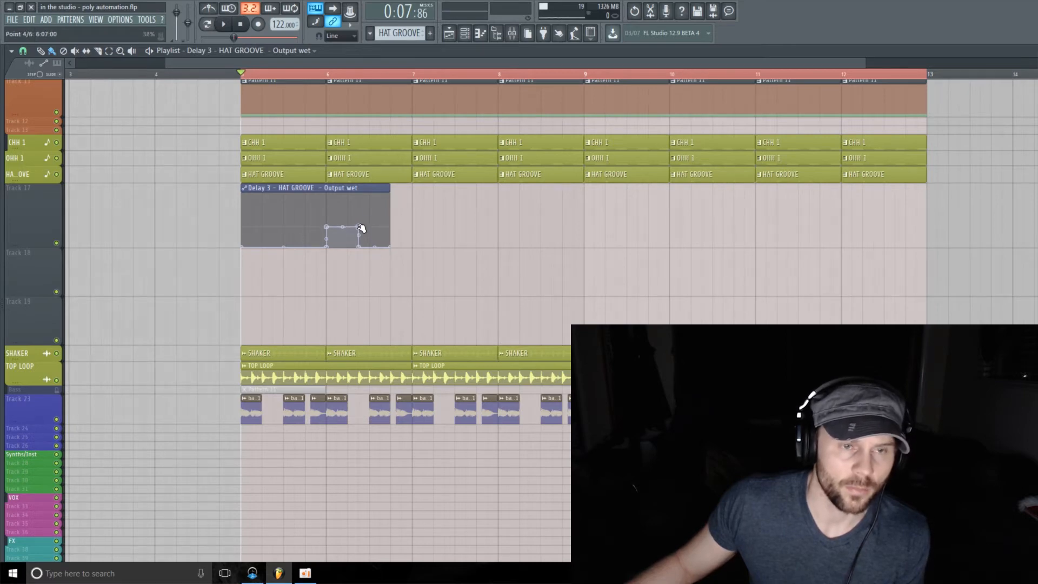
# - Repeat the automation clip four times end to end along Track 17 past bar 13, and play the loop to hear it
pyautogui.moveTo(398, 241)
pyautogui.mouseDown()
pyautogui.moveTo(817, 265)
pyautogui.moveTo(862, 254)
pyautogui.mouseUp()
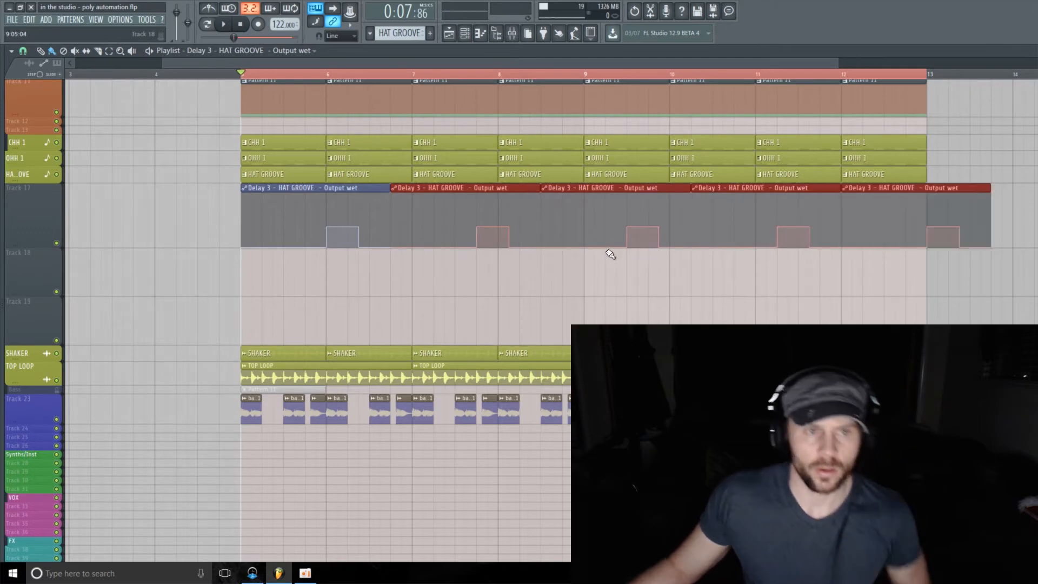
pyautogui.press('space')
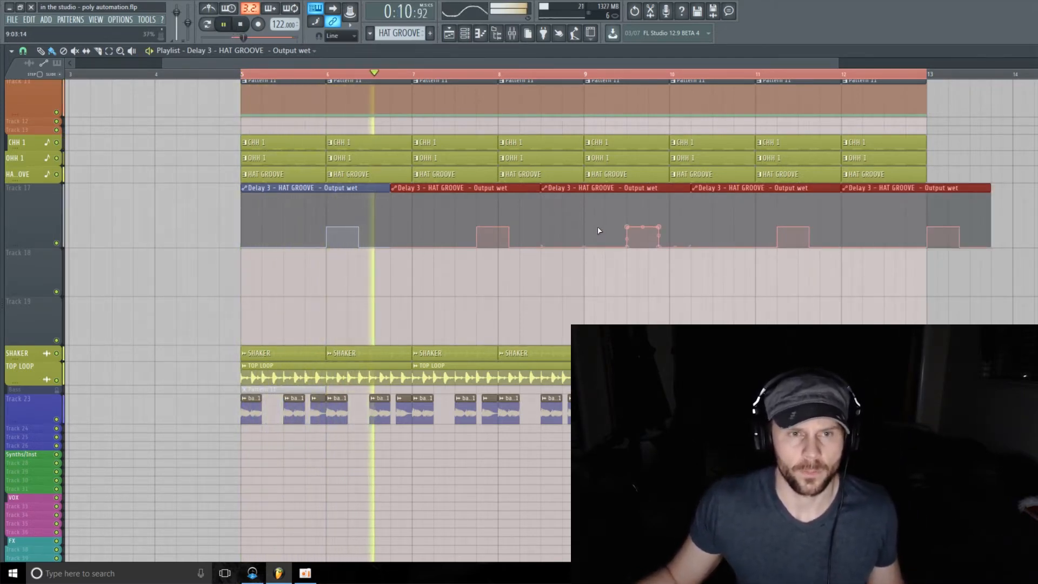
pyautogui.click(329, 227)
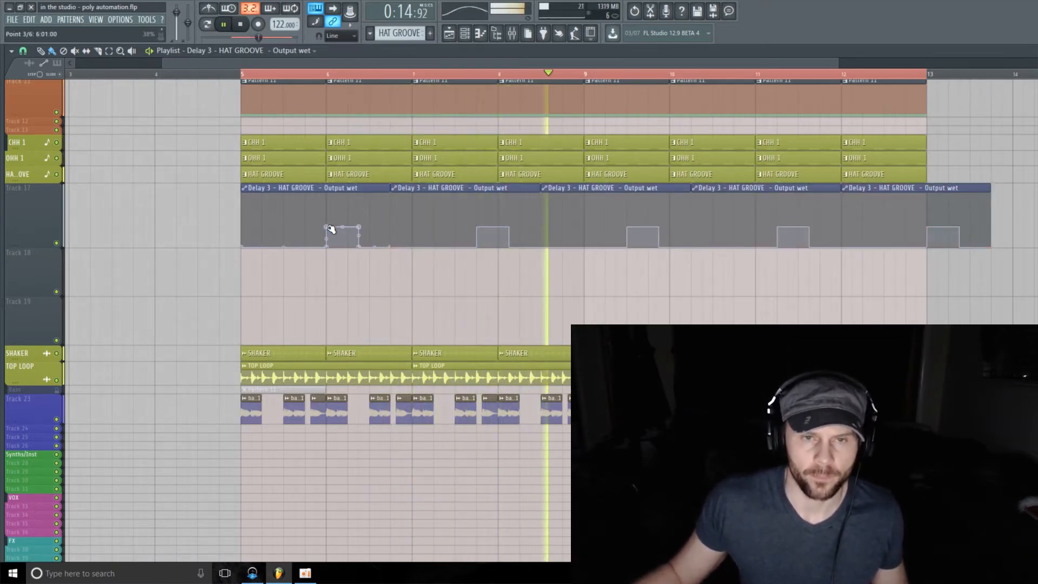
pyautogui.press('space')
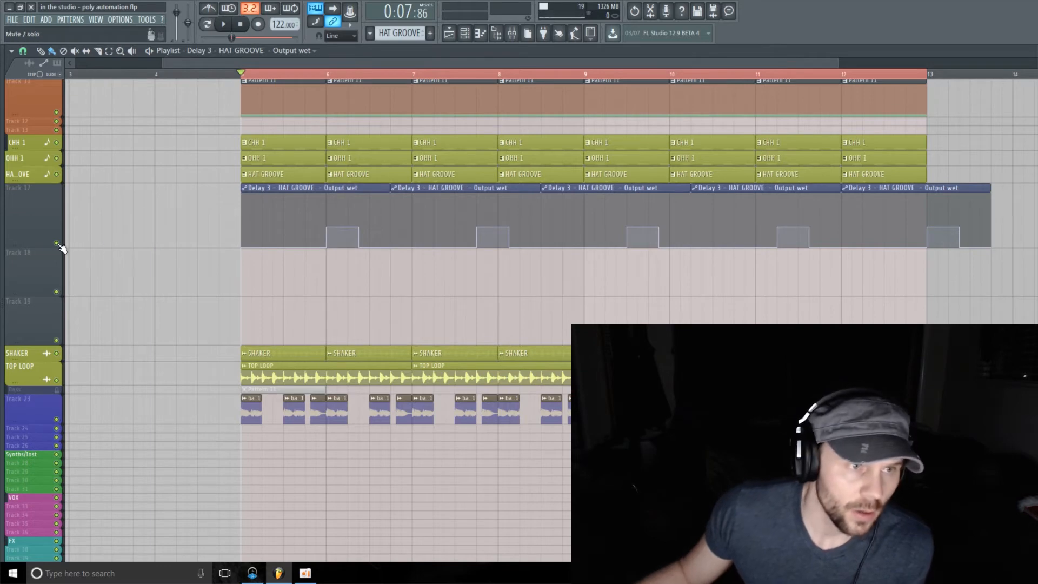
pyautogui.moveTo(38, 247); pyautogui.dragTo(39, 248)
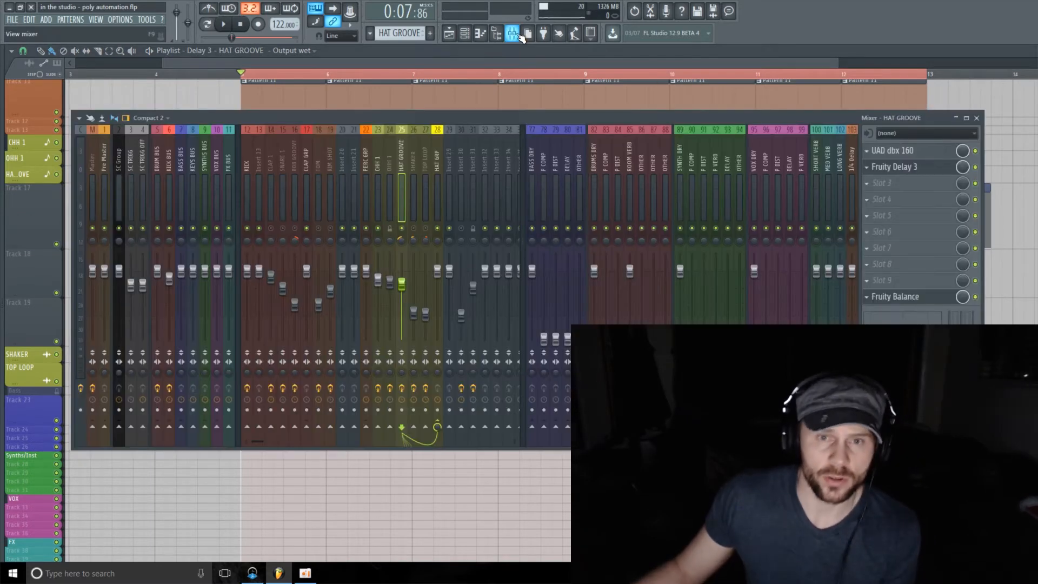
# - Load a second Fruity Delay 3 into slot 3 of the HAT GROOVE mixer track and reposition its window
pyautogui.click(512, 33)
pyautogui.click(900, 192)
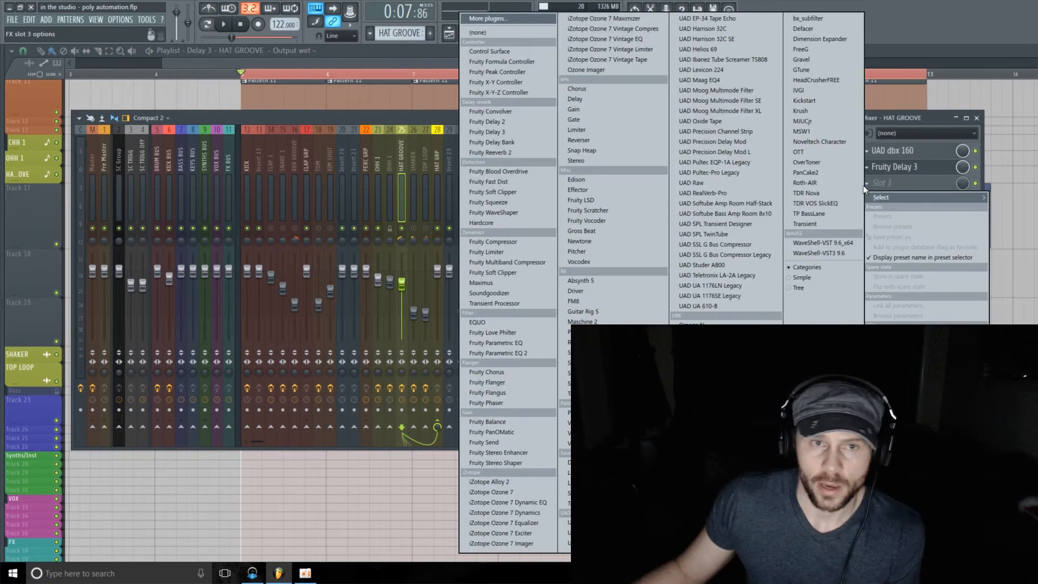
pyautogui.click(512, 131)
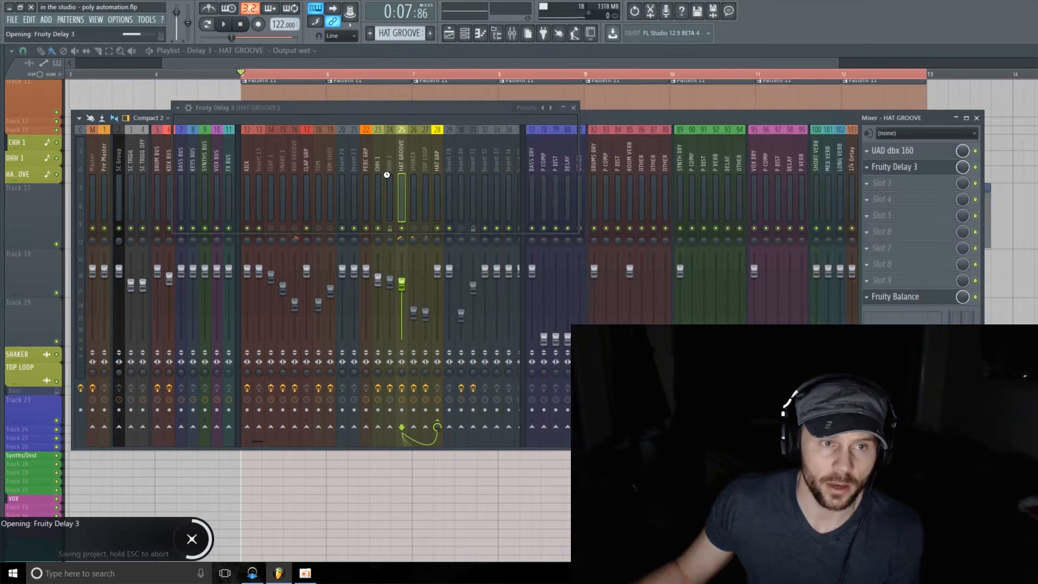
pyautogui.moveTo(325, 105); pyautogui.dragTo(280, 87)
# - Shorten the second delay's time, shift its R/L offset, raise feedback to about 76% and lower the cutoff to about 11.4 kHz
pyautogui.moveTo(180, 131); pyautogui.dragTo(180, 138)
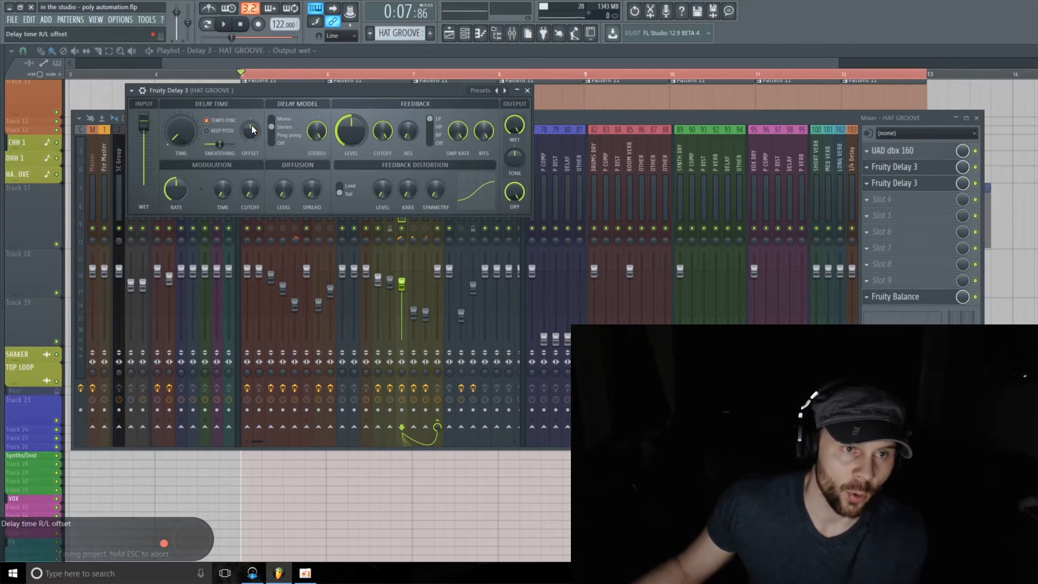
pyautogui.moveTo(251, 124); pyautogui.dragTo(251, 141)
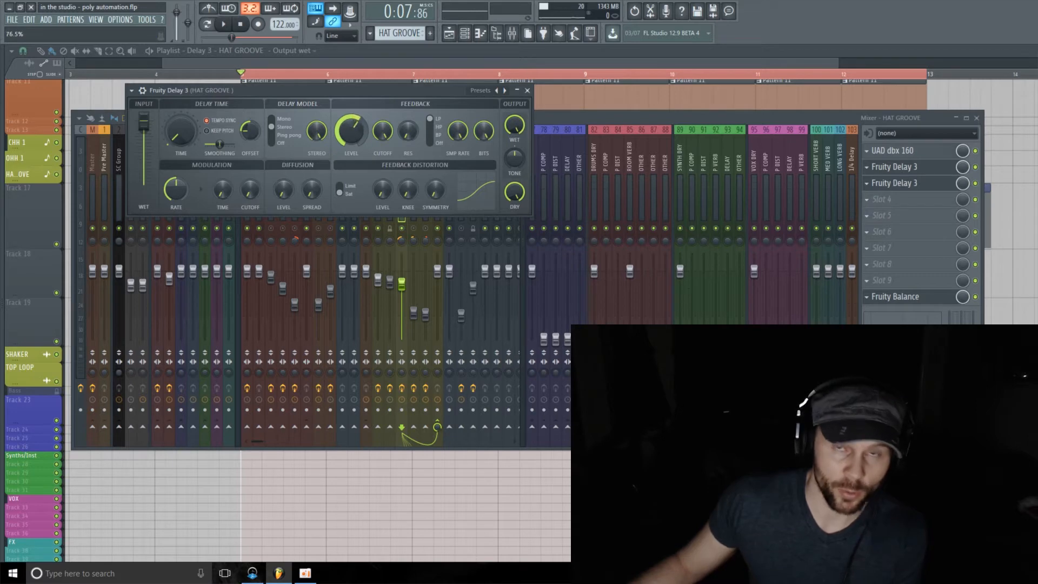
pyautogui.moveTo(351, 130); pyautogui.dragTo(351, 134)
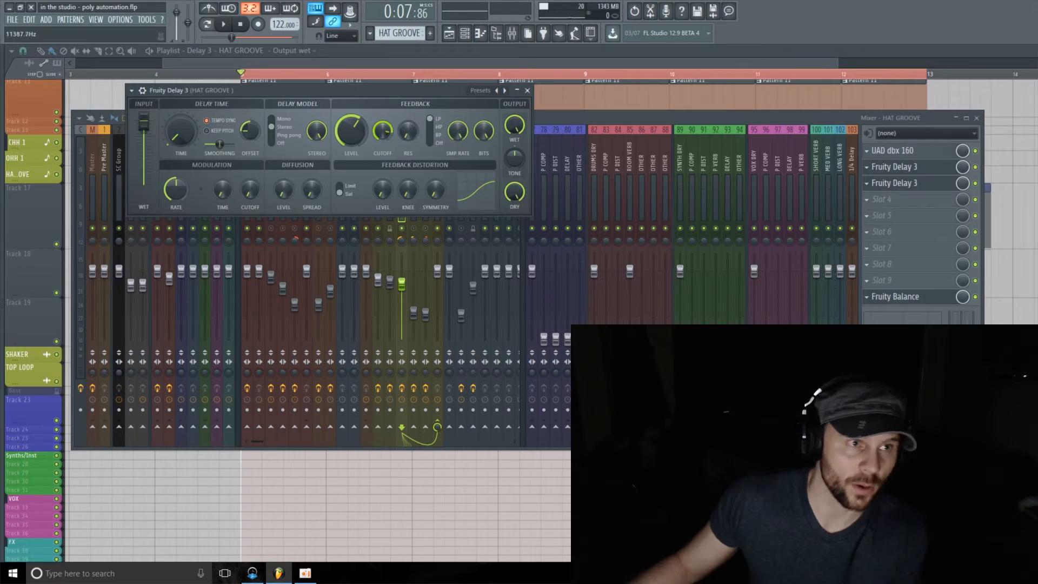
# - Turn the second delay's output wet level down to zero and create an automation clip for it
pyautogui.moveTo(520, 126); pyautogui.dragTo(520, 178)
pyautogui.rightClick(513, 127)
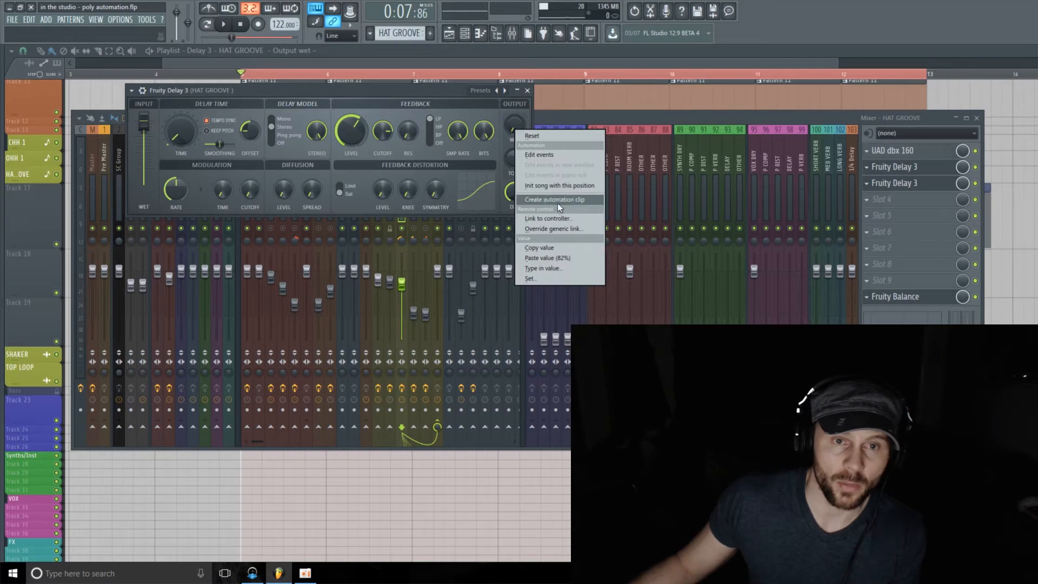
pyautogui.click(571, 200)
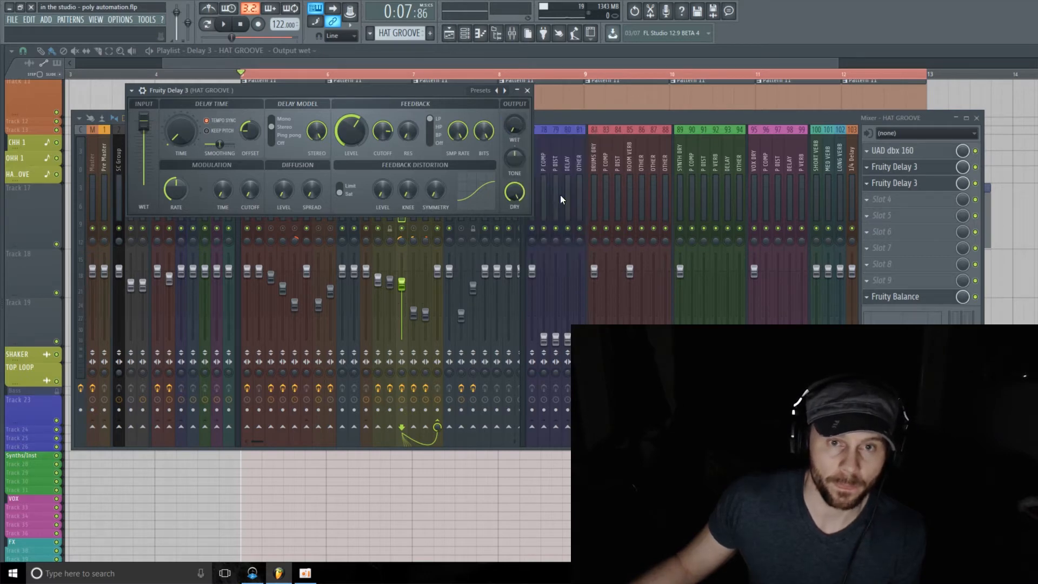
# - Move the second delay's automation clip to Track 18 and shorten it to three bars, ending at bar 8
pyautogui.click(550, 61)
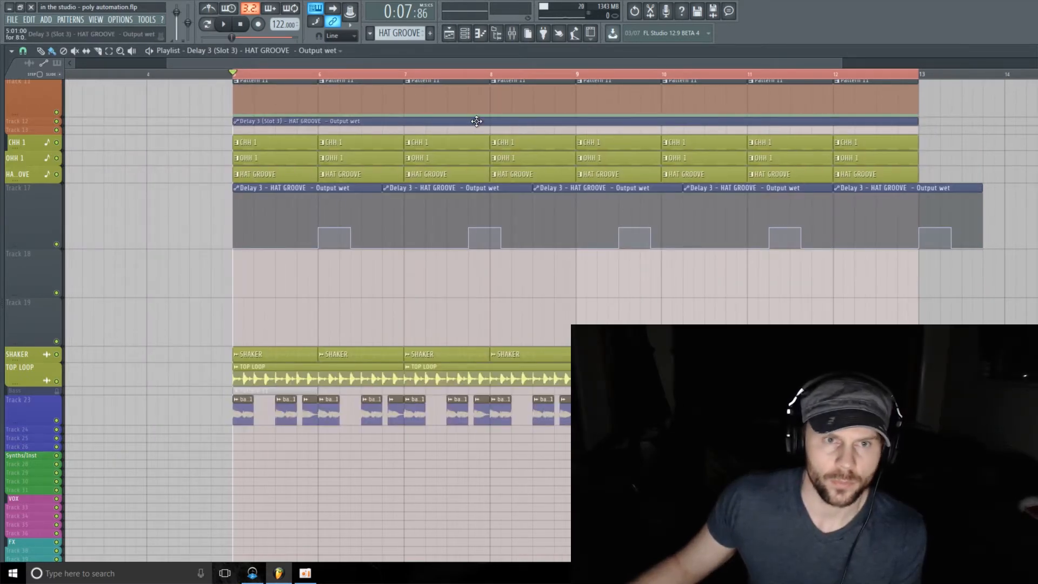
pyautogui.moveTo(475, 122); pyautogui.dragTo(475, 253)
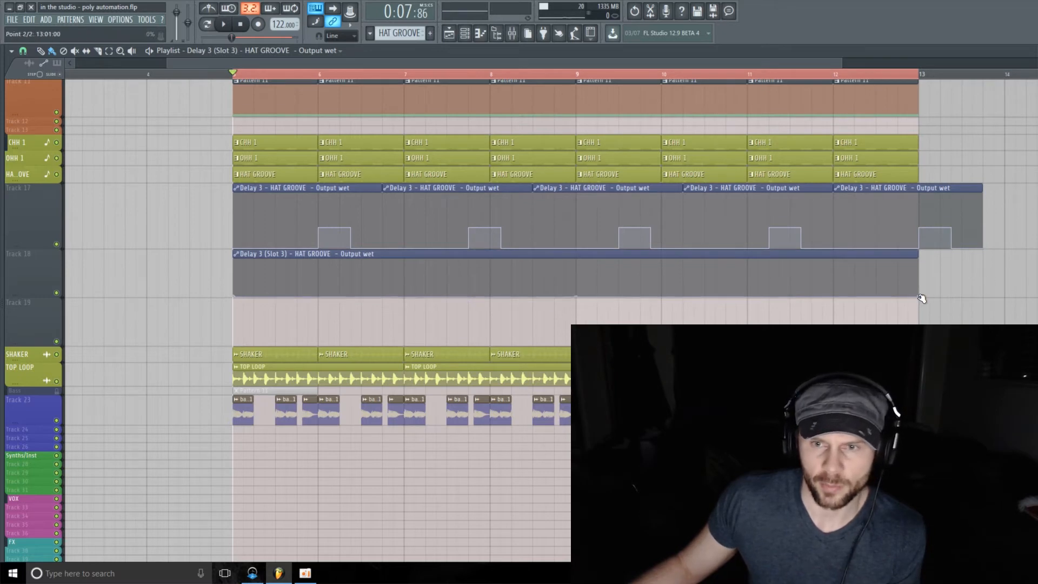
pyautogui.moveTo(921, 298); pyautogui.dragTo(490, 342)
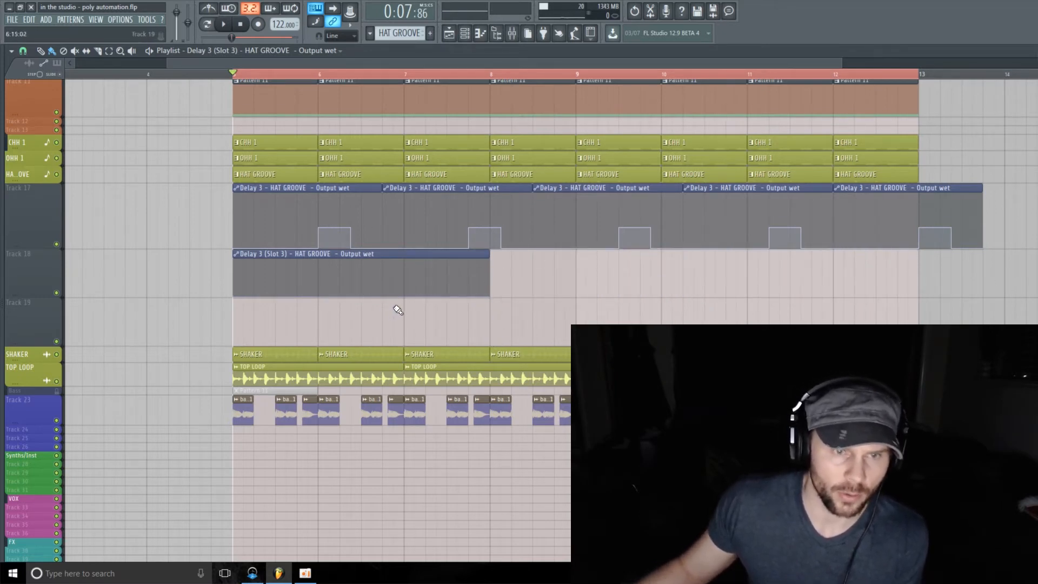
# - Draw a square pulse in the Track 18 automation clip from 6:13:00 to 7:01:00, about 54% high, returning to zero
pyautogui.rightClick(387, 287)
pyautogui.moveTo(383, 287); pyautogui.dragTo(382, 303)
pyautogui.rightClick(382, 279)
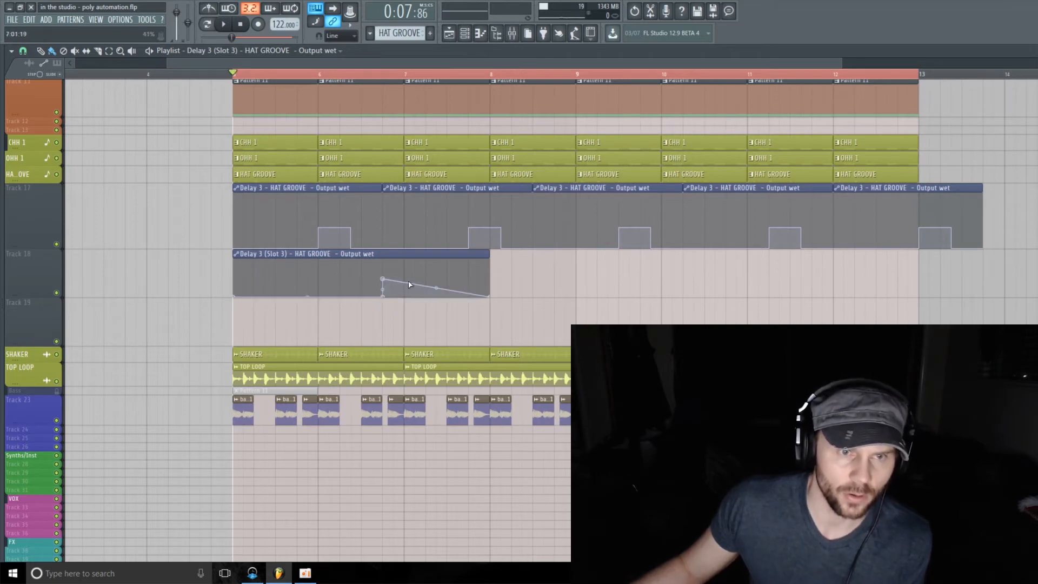
pyautogui.rightClick(408, 282)
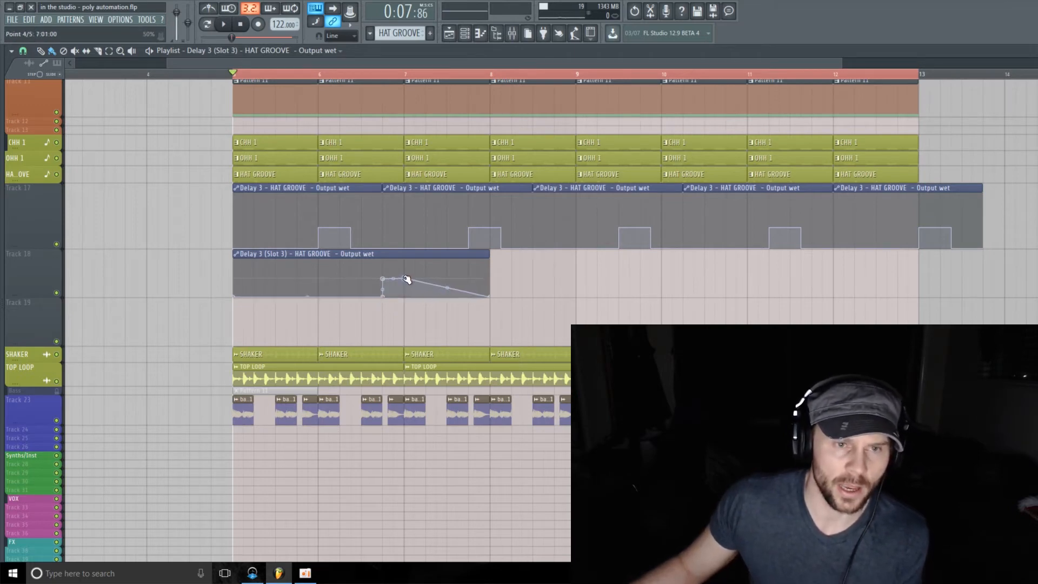
pyautogui.rightClick(403, 294)
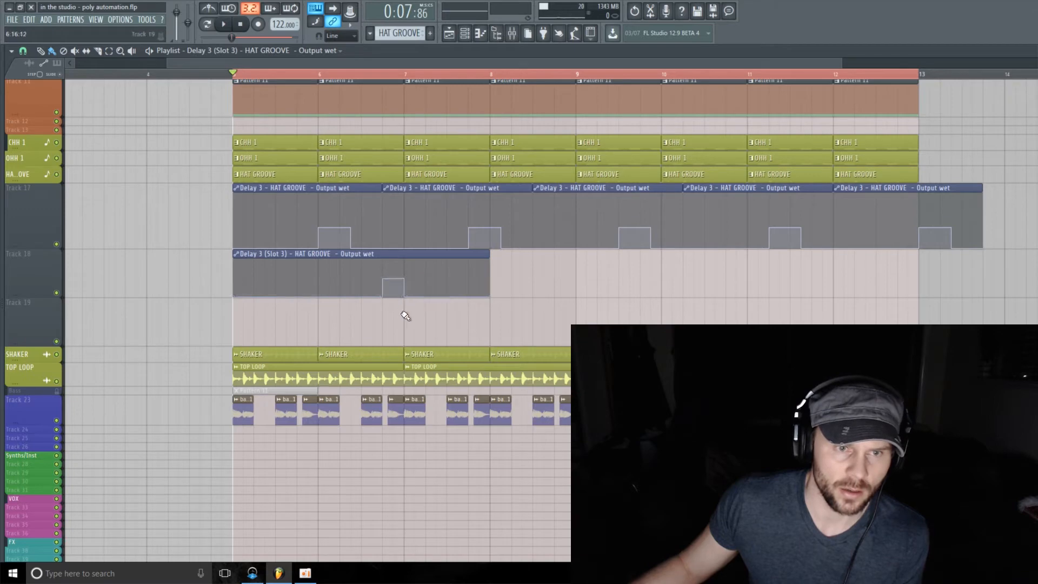
pyautogui.moveTo(384, 279); pyautogui.dragTo(390, 277)
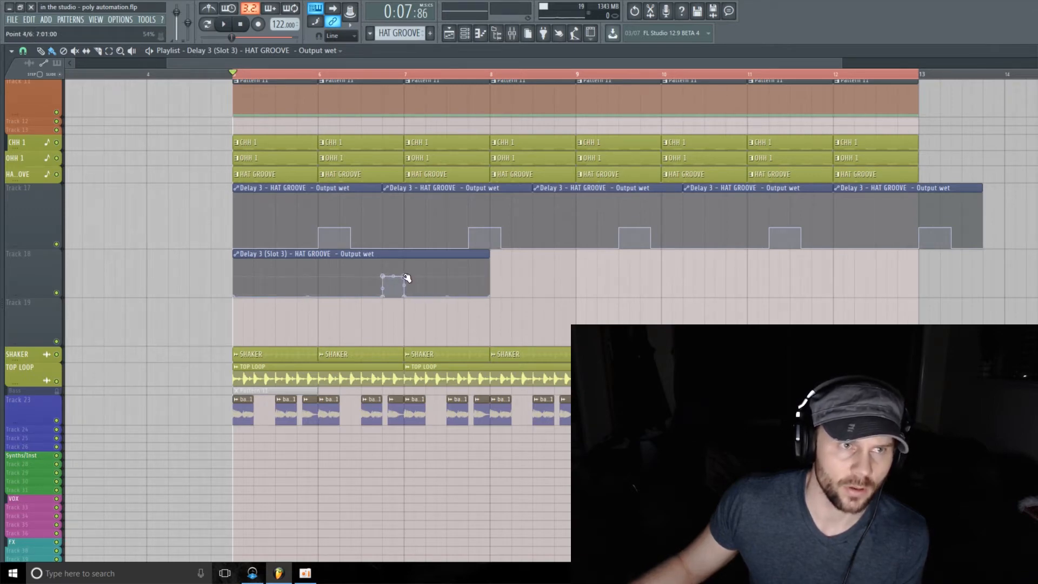
pyautogui.moveTo(388, 278)
pyautogui.mouseDown()
pyautogui.moveTo(397, 277)
pyautogui.moveTo(384, 278)
pyautogui.mouseUp()
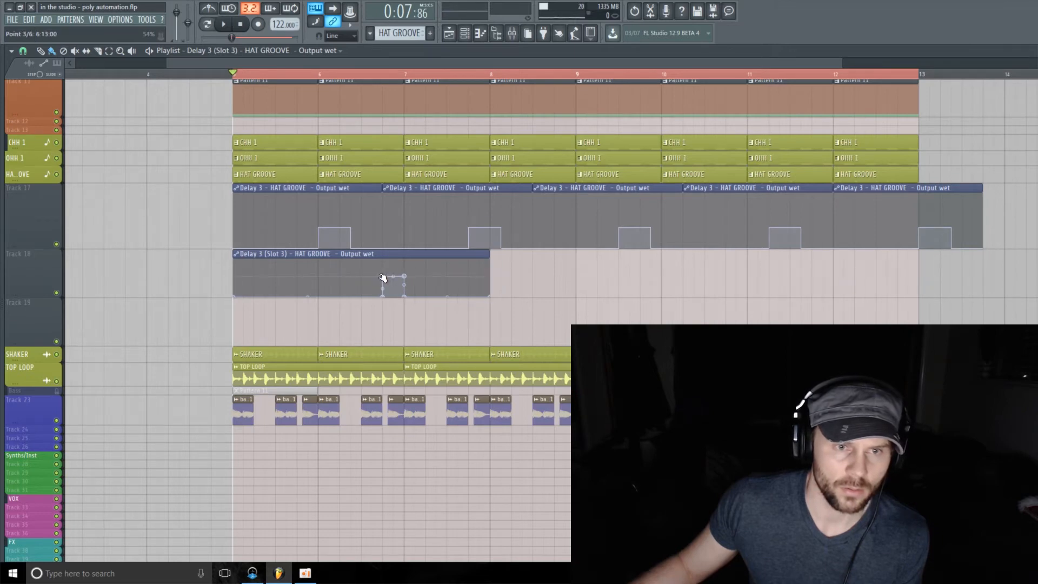
# - Duplicate the slot 3 delay's three-bar automation clip twice along Track 18 so the copies run to bar 14
pyautogui.click(497, 295)
pyautogui.hotkey('ctrl', 'b')
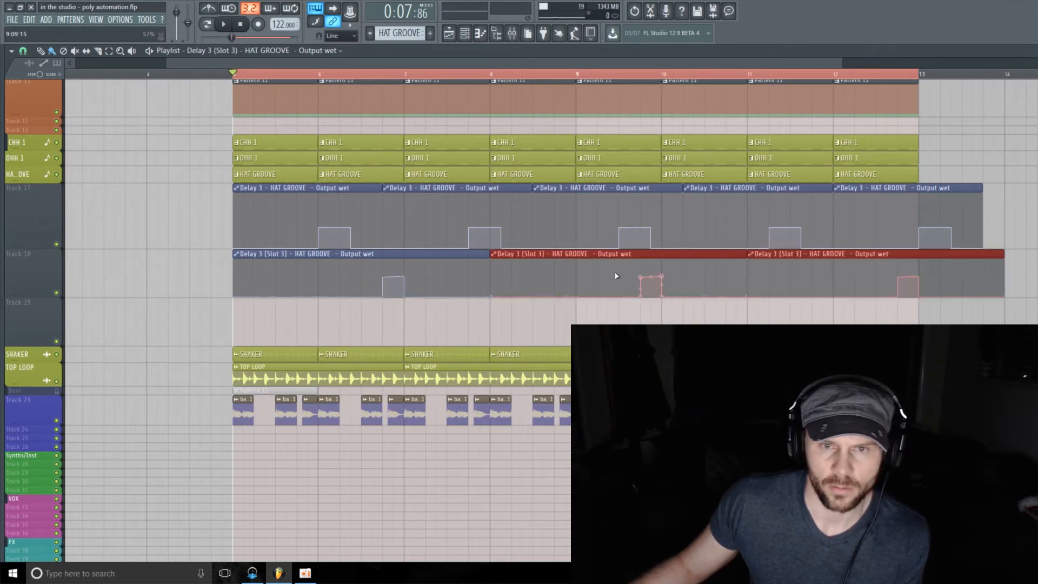
pyautogui.click(641, 278)
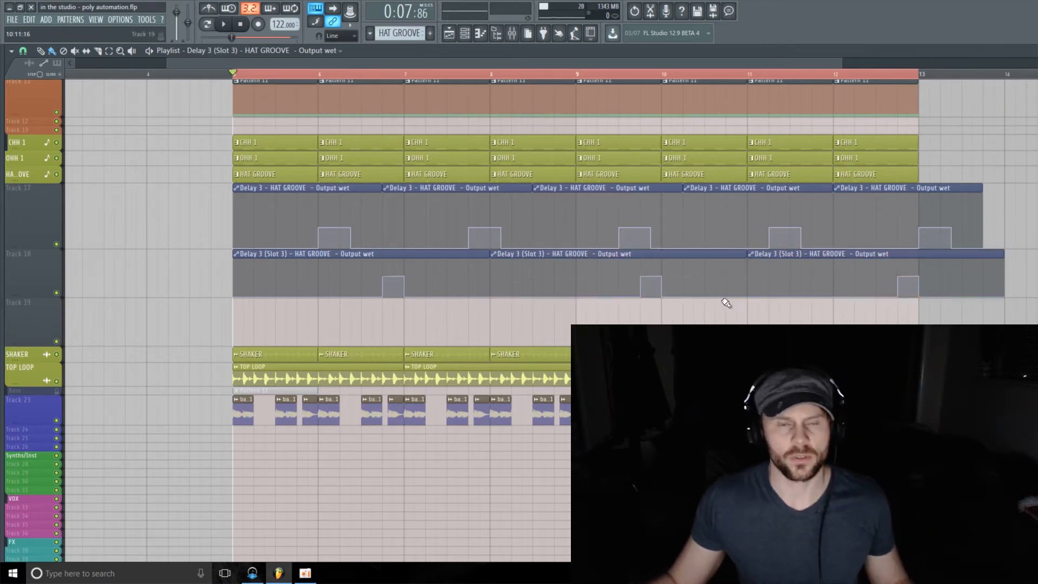
# - Play the loop while slightly lowering the Track 18 pulses and adjusting the slot 3 delay's feedback distortion level
pyautogui.press('space')
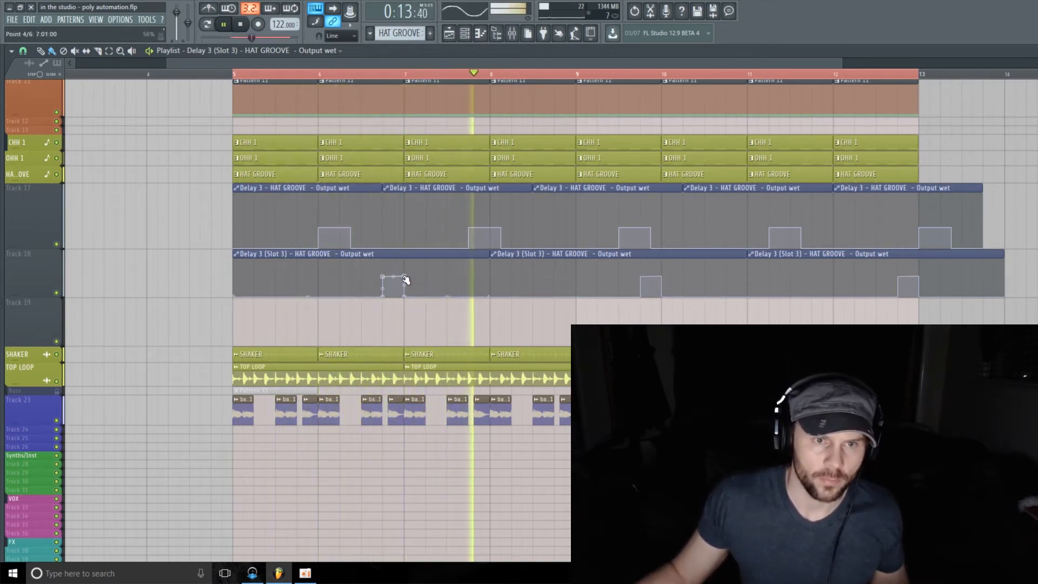
pyautogui.moveTo(404, 277); pyautogui.dragTo(381, 280)
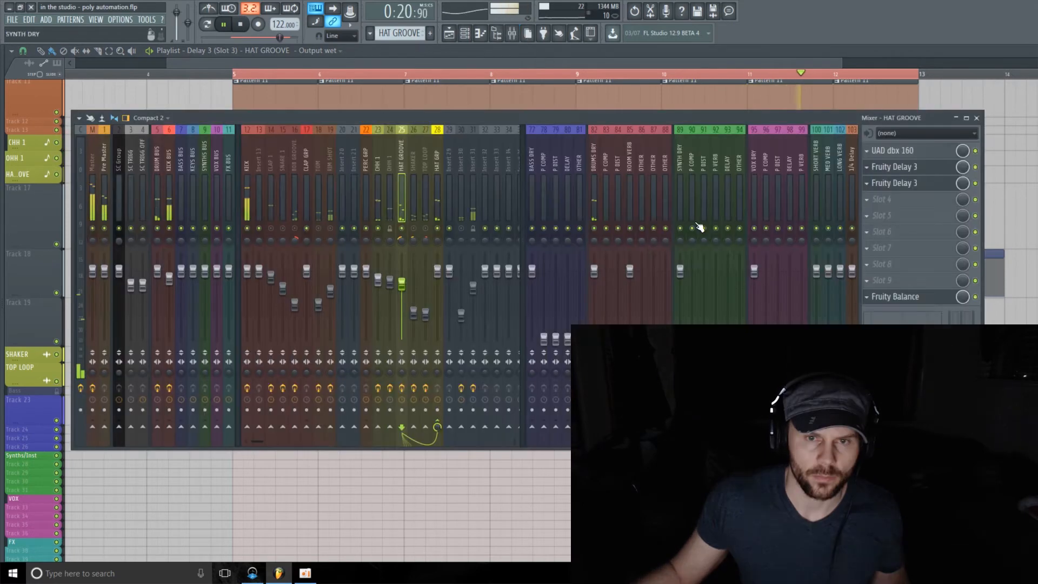
pyautogui.click(512, 34)
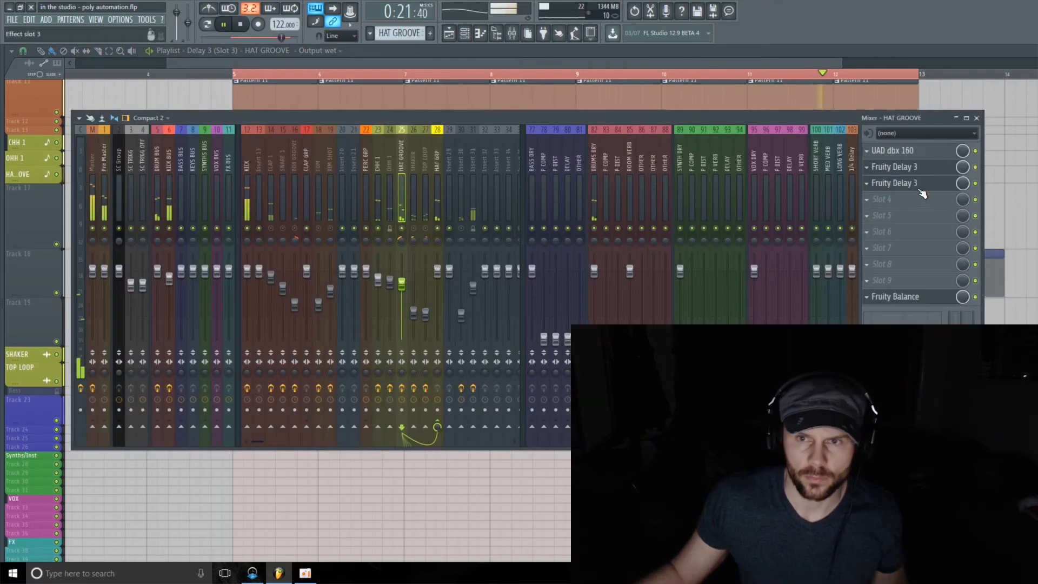
pyautogui.click(908, 183)
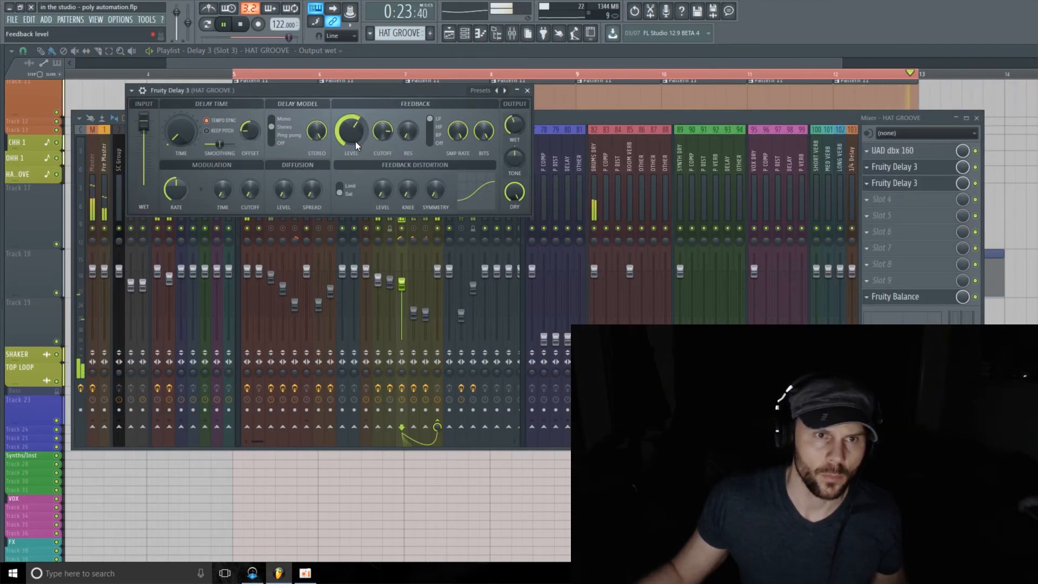
pyautogui.moveTo(384, 190)
pyautogui.mouseDown()
pyautogui.moveTo(383, 172)
pyautogui.moveTo(381, 193)
pyautogui.mouseUp()
pyautogui.click(572, 62)
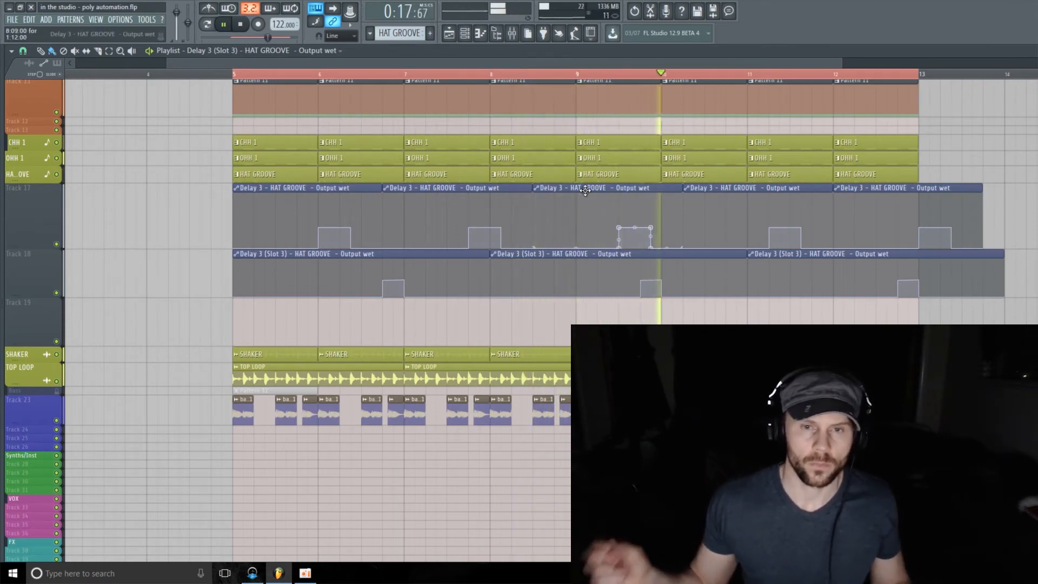
pyautogui.press('space')
# - Resize the playlist lanes, making Track 17 slightly shorter and Tracks 18 and 19 taller
pyautogui.scroll(-3, 548, 232)
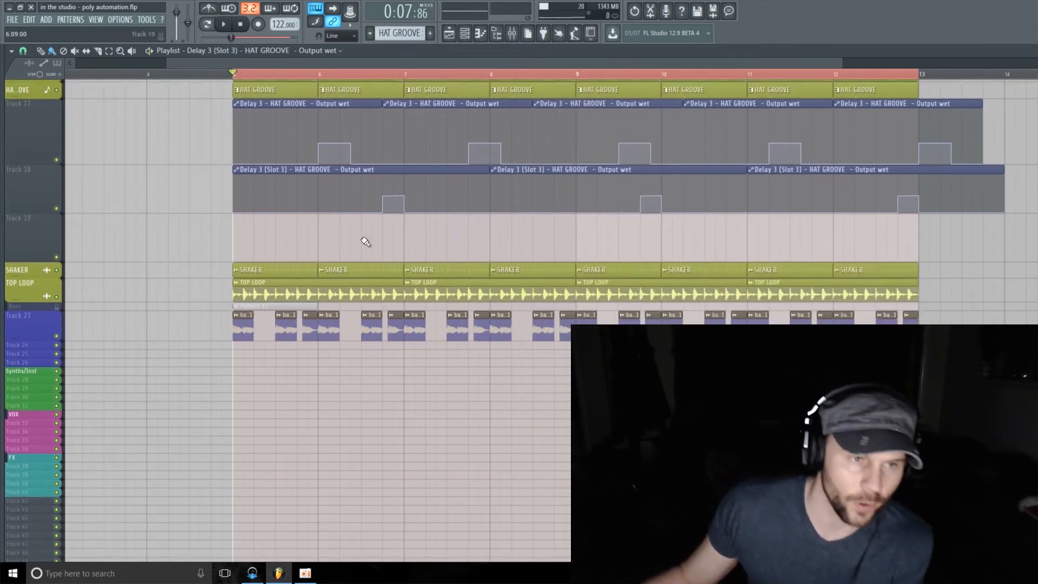
pyautogui.scroll(2, 361, 238)
pyautogui.moveTo(33, 265); pyautogui.dragTo(31, 206)
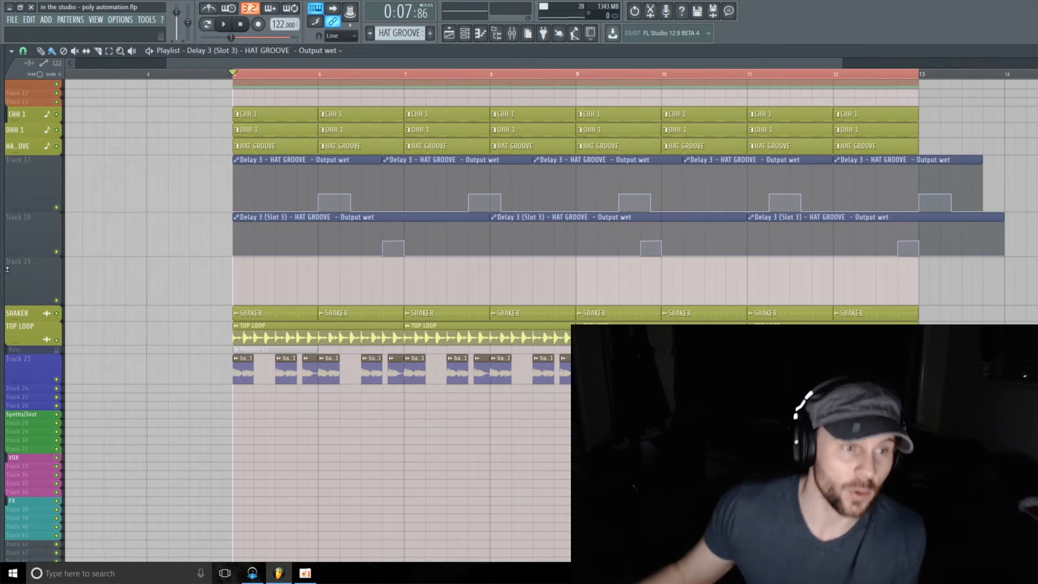
pyautogui.moveTo(33, 295); pyautogui.dragTo(45, 312)
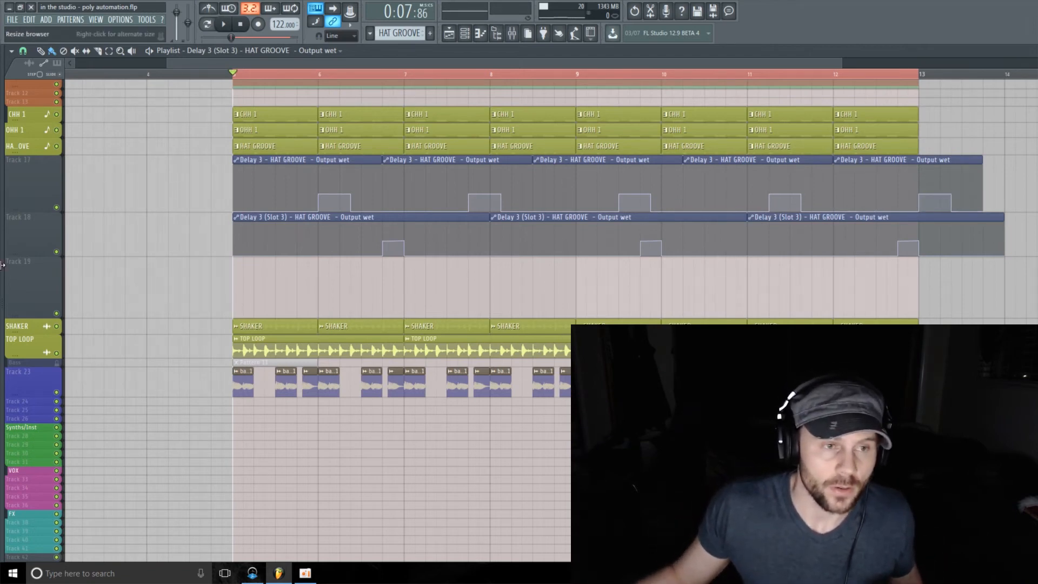
pyautogui.moveTo(35, 257); pyautogui.dragTo(35, 259)
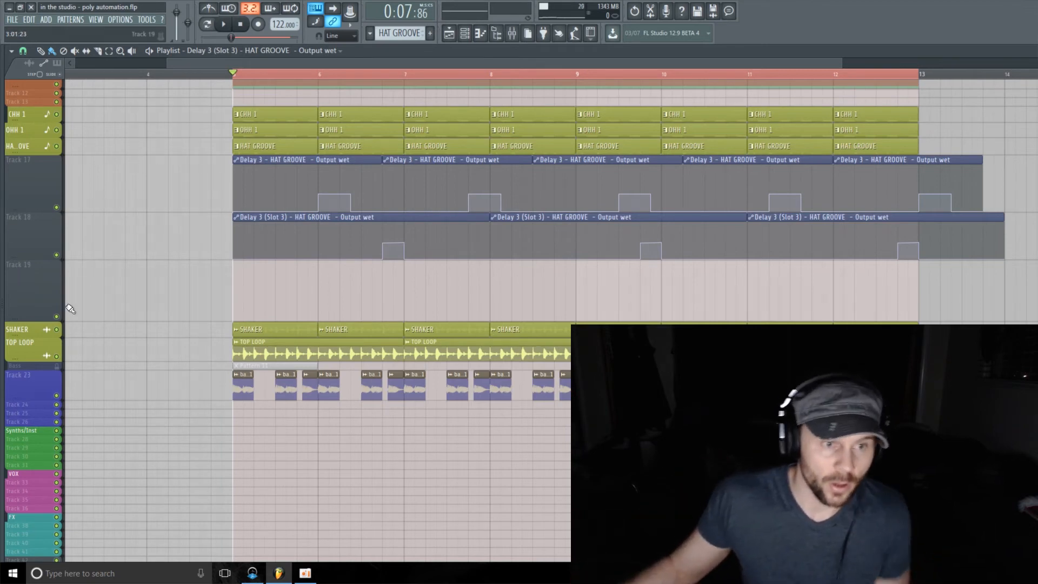
pyautogui.moveTo(18, 261); pyautogui.dragTo(19, 267)
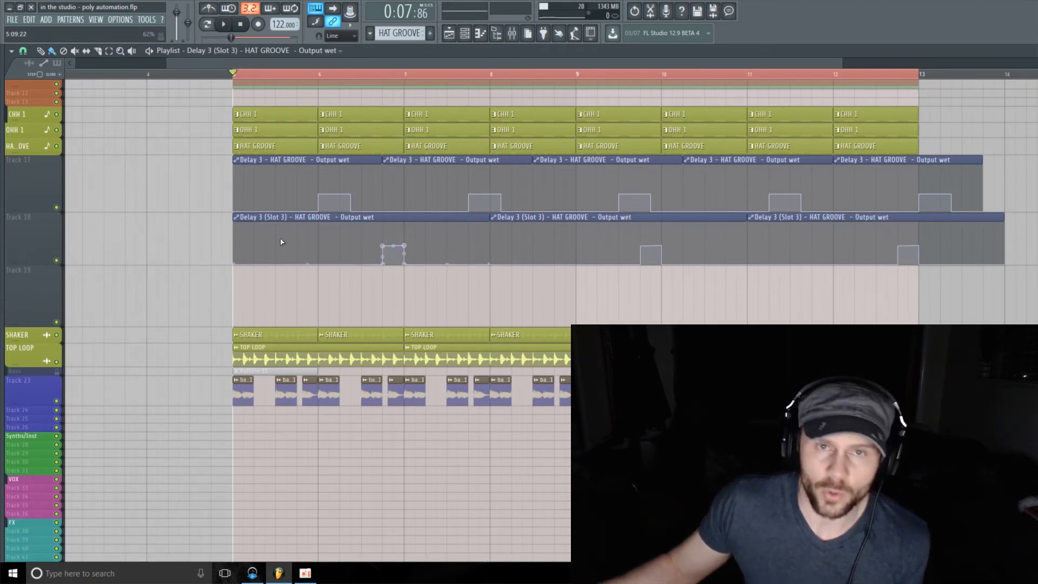
# - Load Devil-Loc into slot 4 of the HAT GROOVE mixer track and reposition its window
pyautogui.click(520, 39)
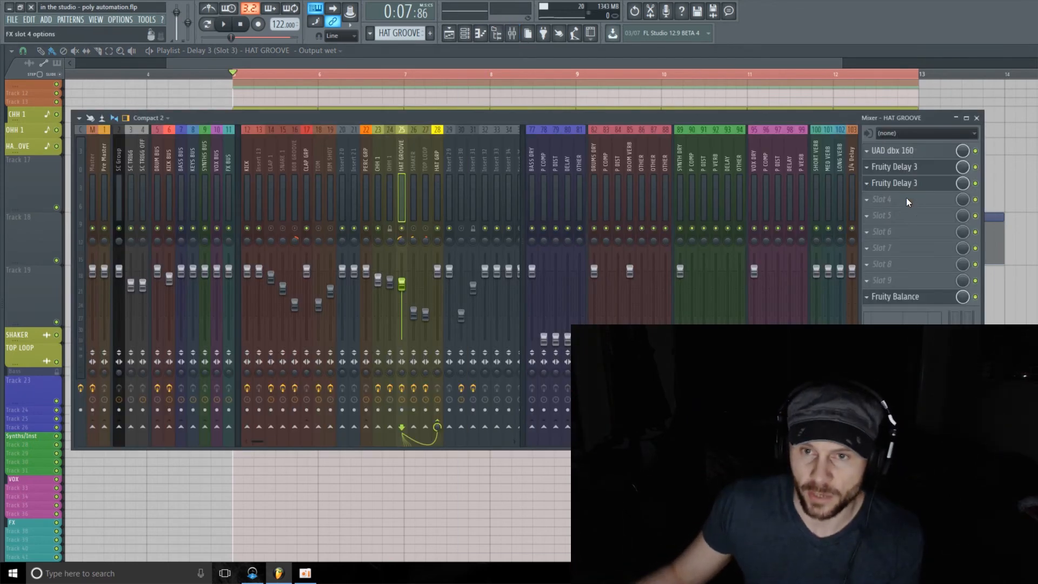
pyautogui.click(906, 198)
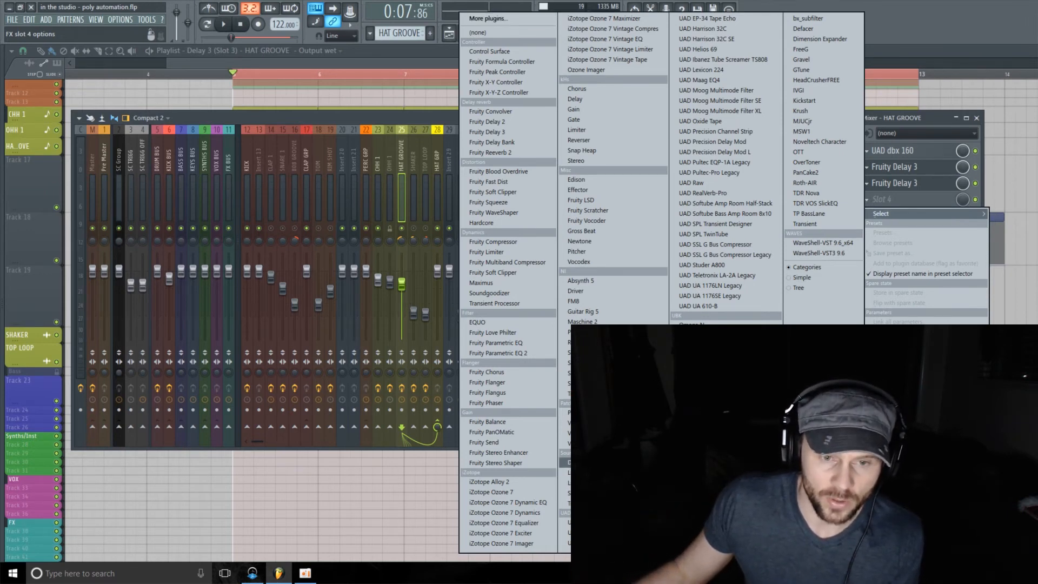
pyautogui.click(595, 462)
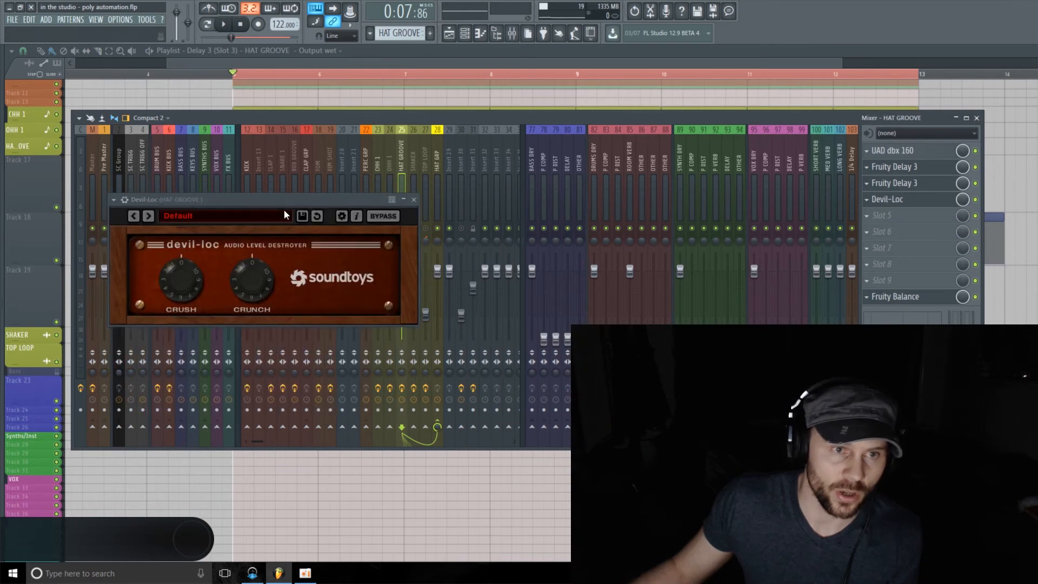
pyautogui.moveTo(276, 206); pyautogui.dragTo(319, 172)
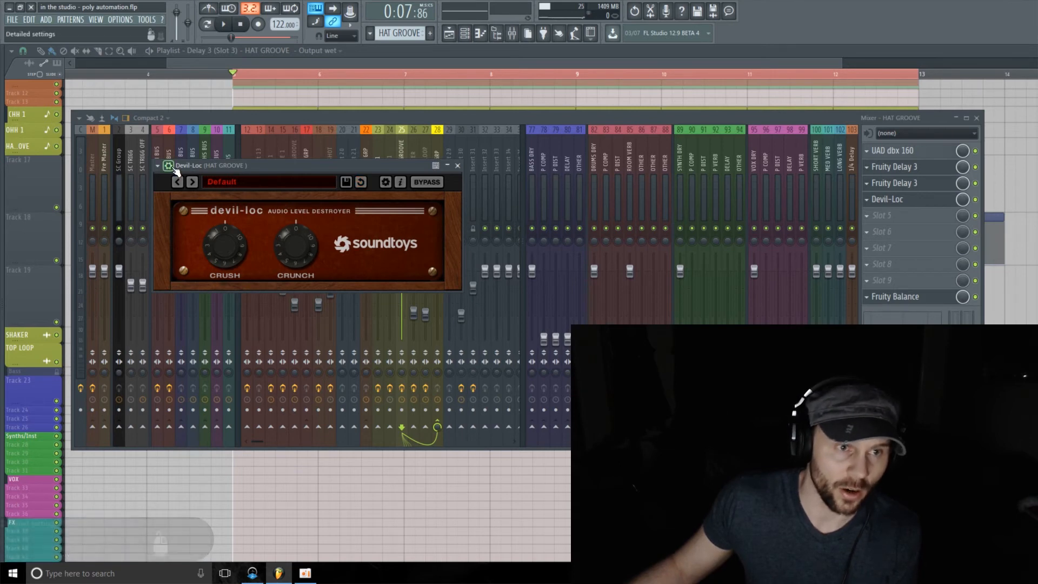
# - Browse Devil-Loc's parameters, keep Crunch at 0.0 and create an automation clip for it
pyautogui.hotkey('alt', 'F8')
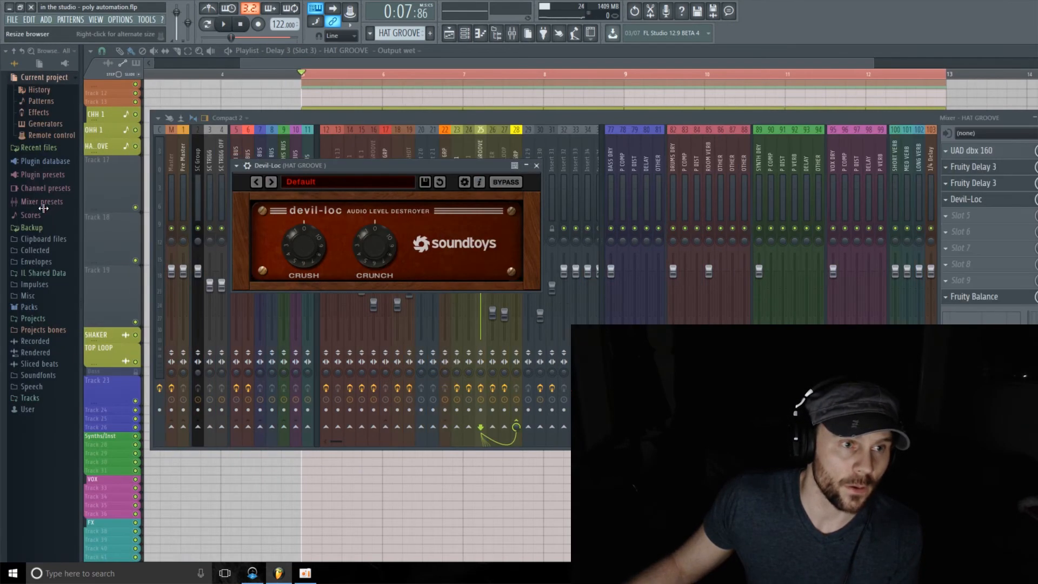
pyautogui.click(237, 165)
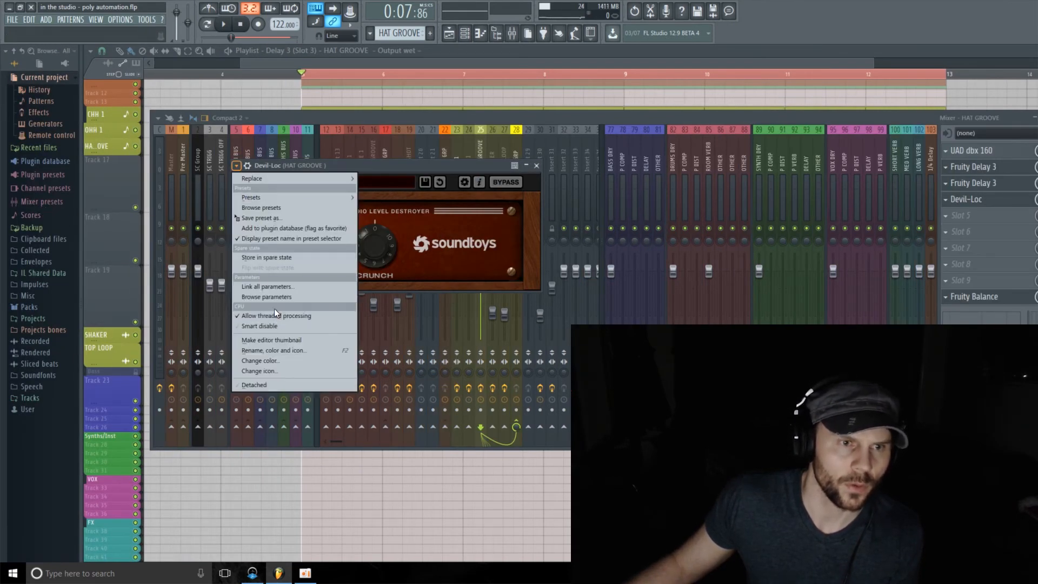
pyautogui.click(282, 297)
pyautogui.moveTo(365, 257); pyautogui.dragTo(368, 252)
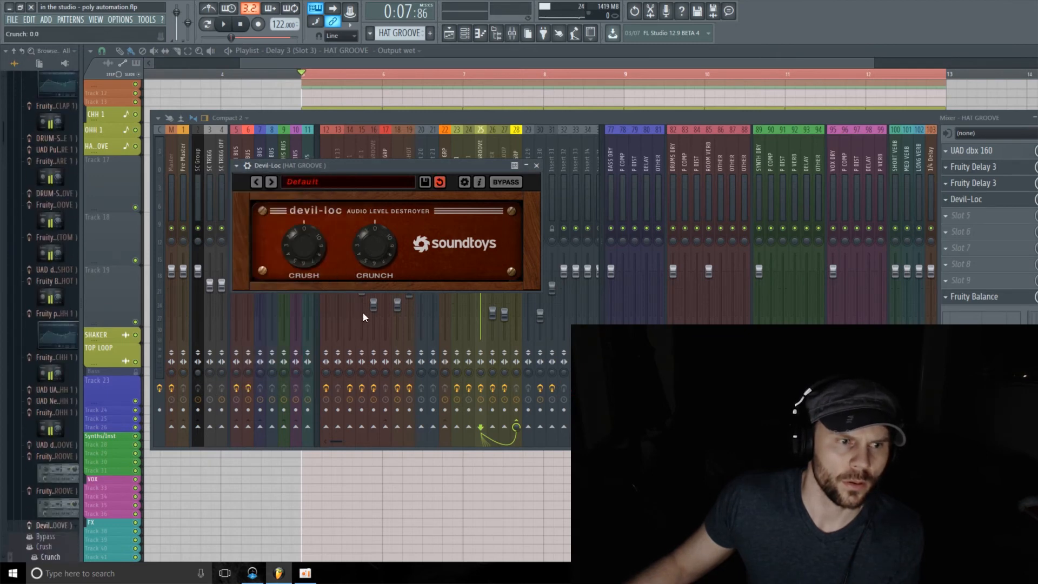
pyautogui.rightClick(50, 556)
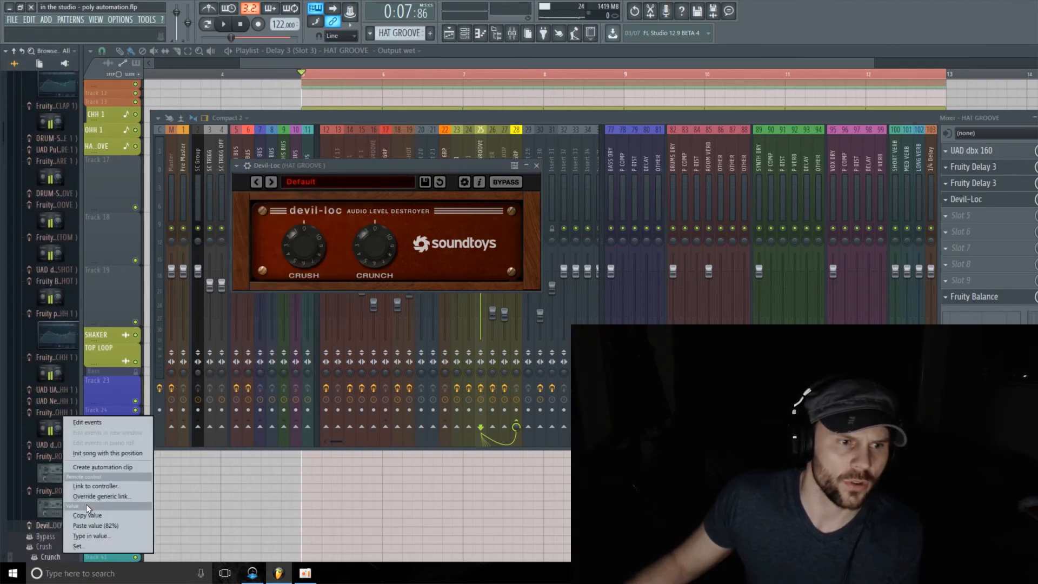
pyautogui.click(109, 466)
pyautogui.click(345, 61)
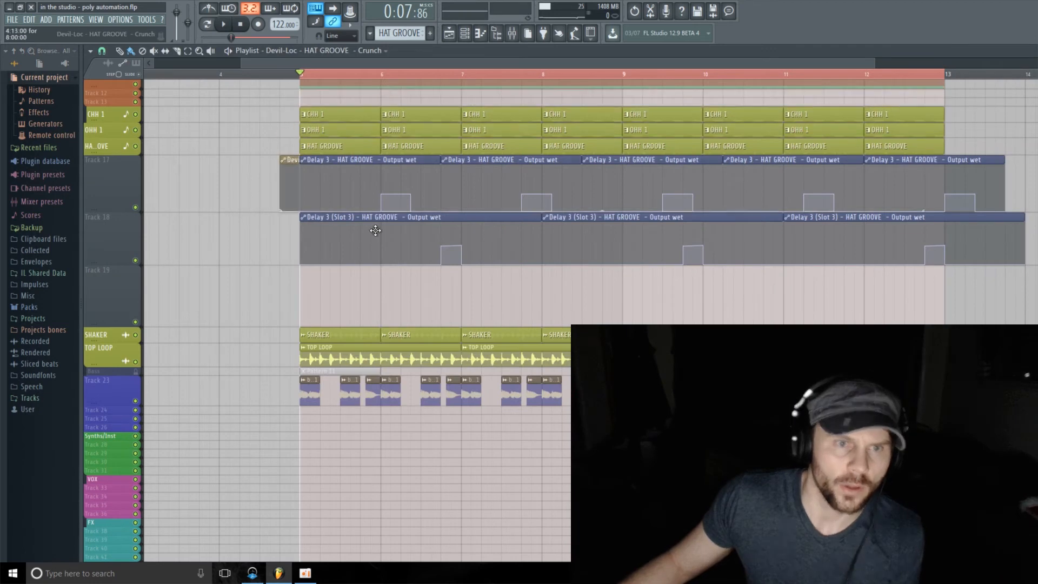
# - Move the Crunch automation clip to Track 19 at bar 5 and shorten it to three beats
pyautogui.moveTo(375, 230); pyautogui.dragTo(382, 276)
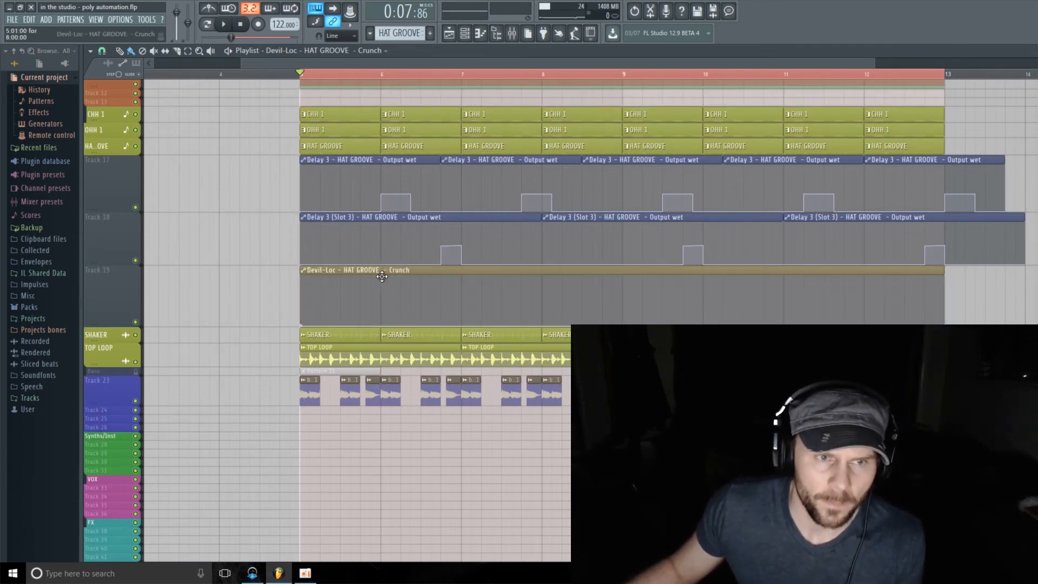
pyautogui.moveTo(943, 295); pyautogui.dragTo(380, 433)
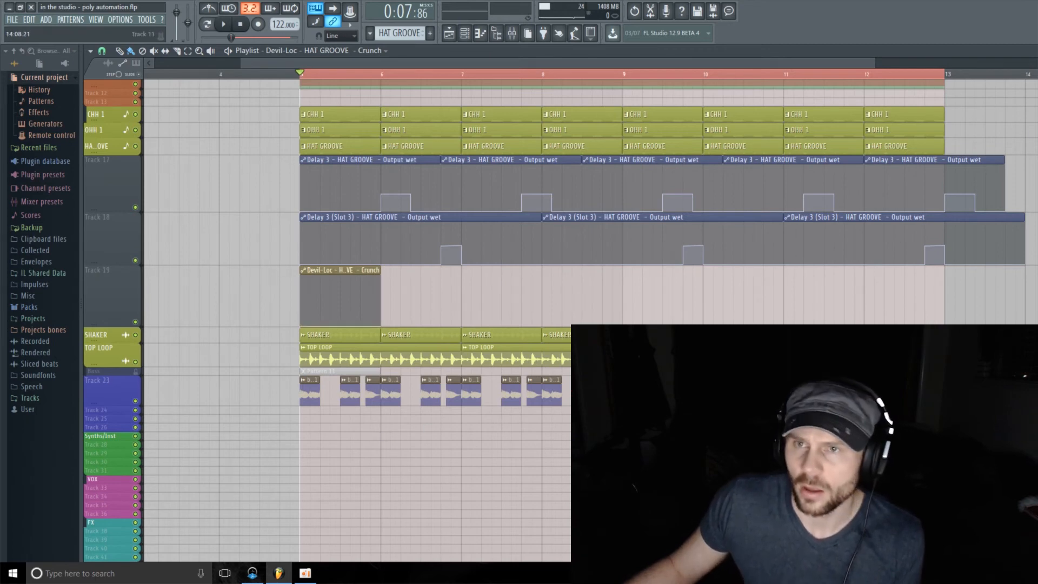
pyautogui.moveTo(873, 64); pyautogui.dragTo(702, 63)
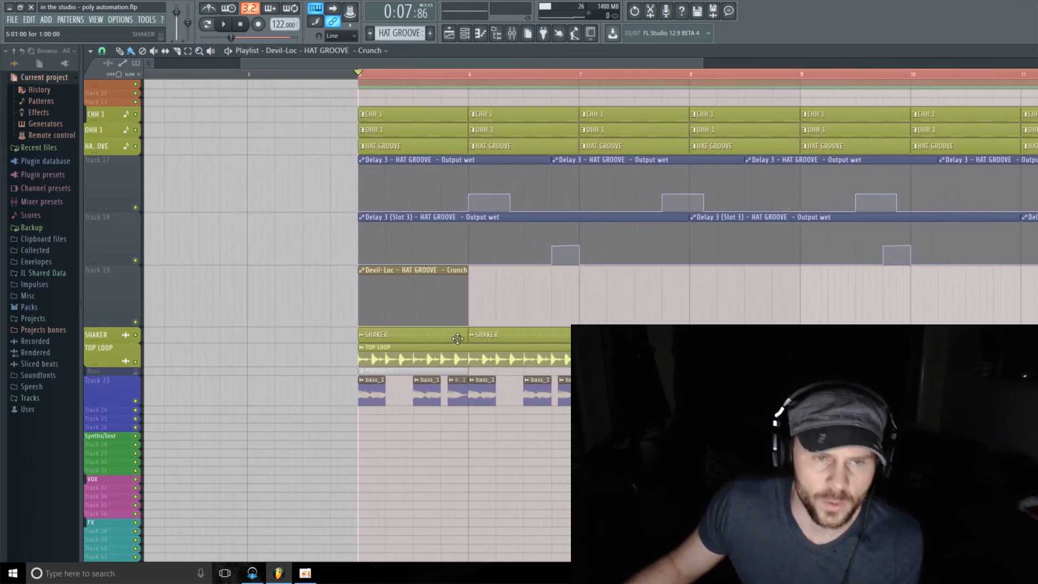
pyautogui.moveTo(468, 324); pyautogui.dragTo(440, 325)
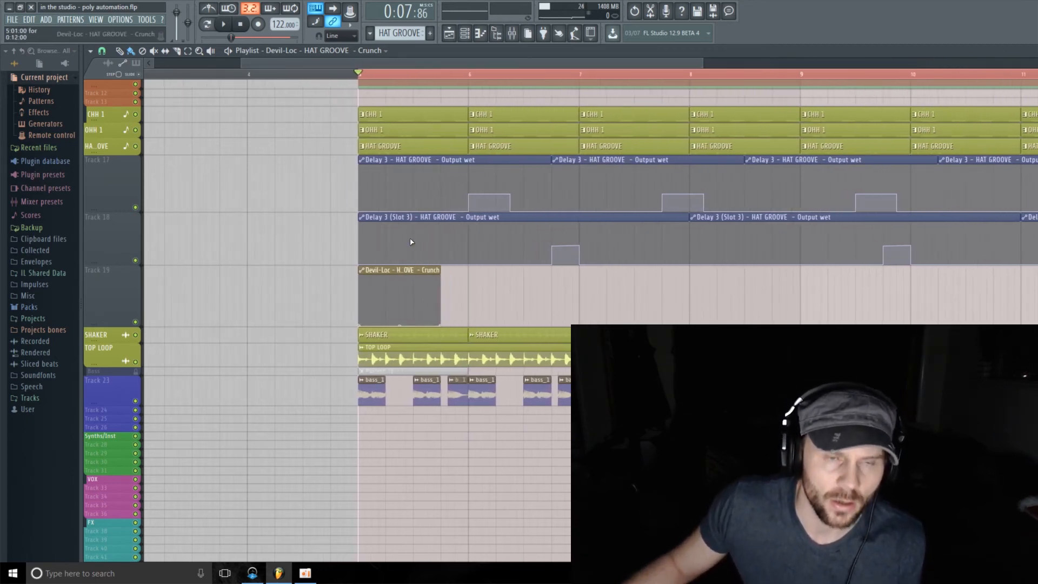
# - Shape the Crunch automation clip on Track 19 into a gently rising curved ramp
pyautogui.moveTo(354, 63); pyautogui.dragTo(439, 61)
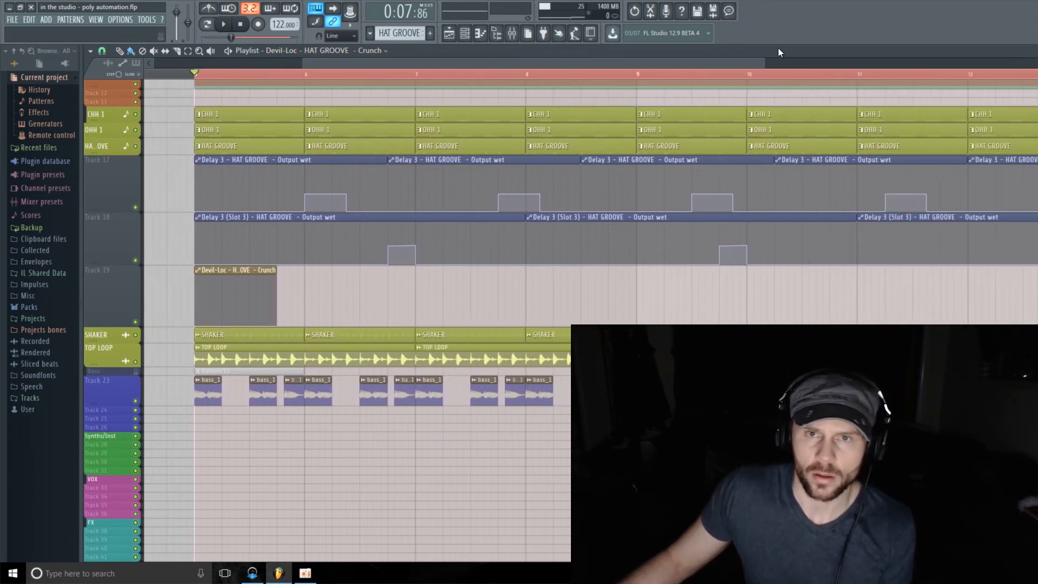
pyautogui.moveTo(764, 59); pyautogui.dragTo(764, 60)
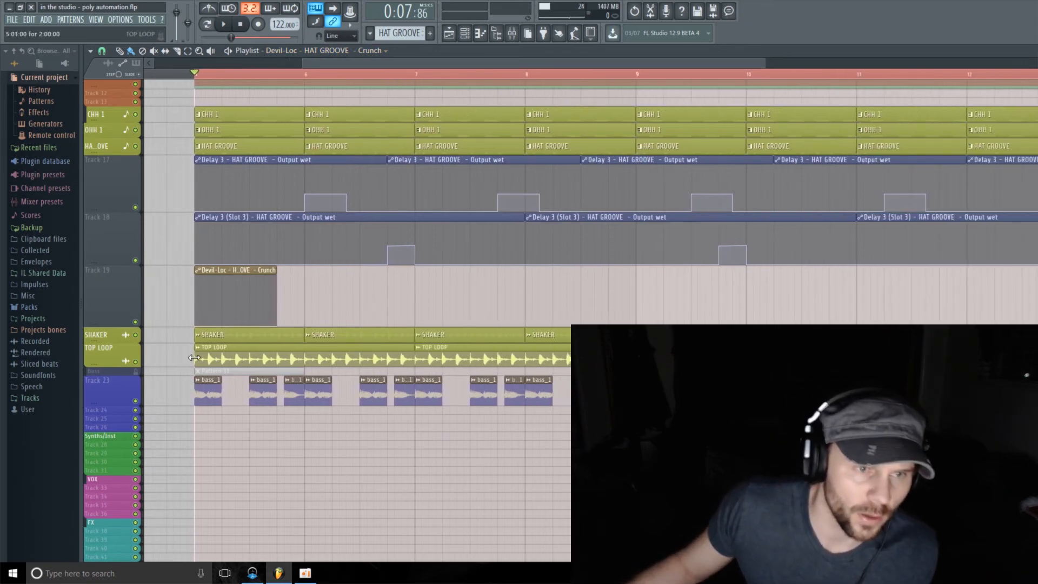
pyautogui.scroll(-1, 259, 324)
pyautogui.scroll(2, 284, 308)
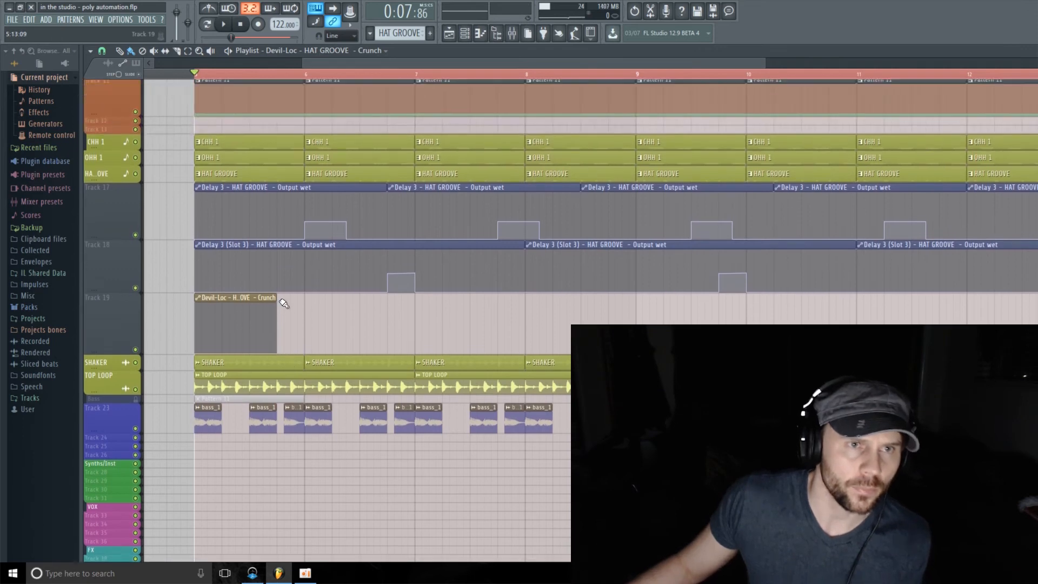
pyautogui.scroll(2, 273, 292)
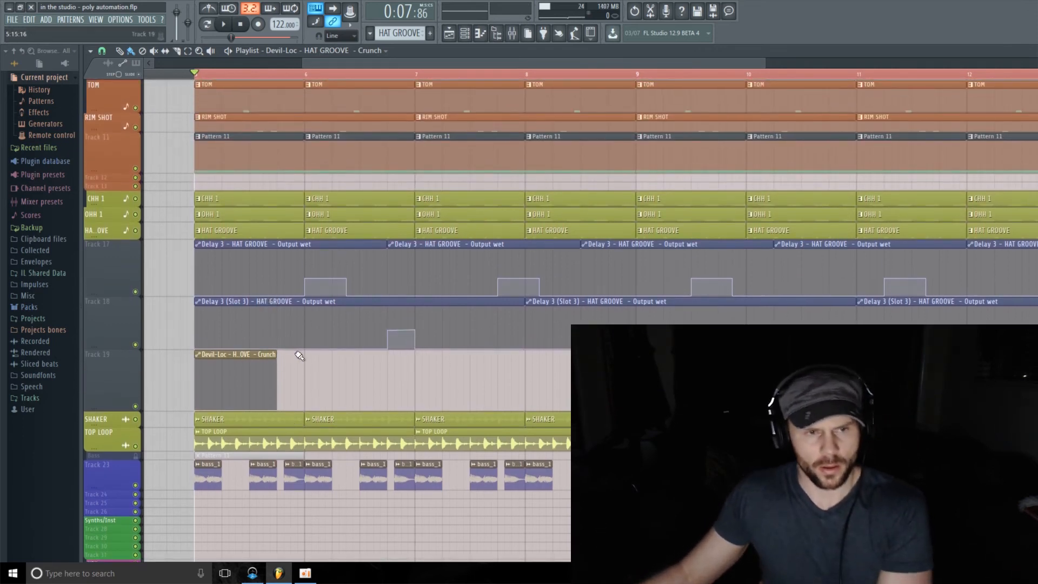
pyautogui.scroll(-2, 256, 366)
pyautogui.moveTo(276, 353); pyautogui.dragTo(236, 353)
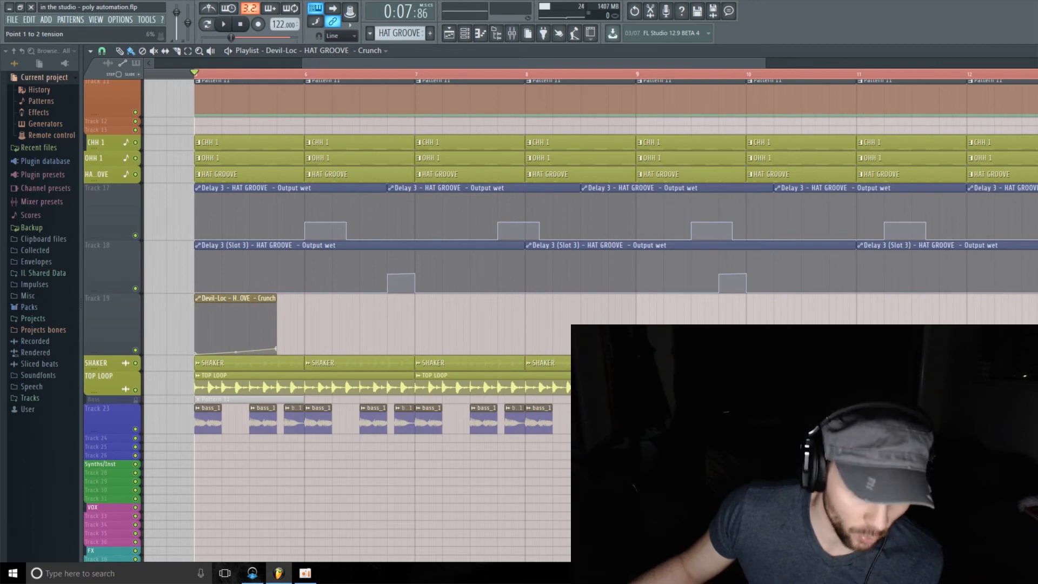
# - Repeat the Crunch clip back to back along Track 19 until just past bar 13, and steepen its ramp slightly
pyautogui.click(282, 349)
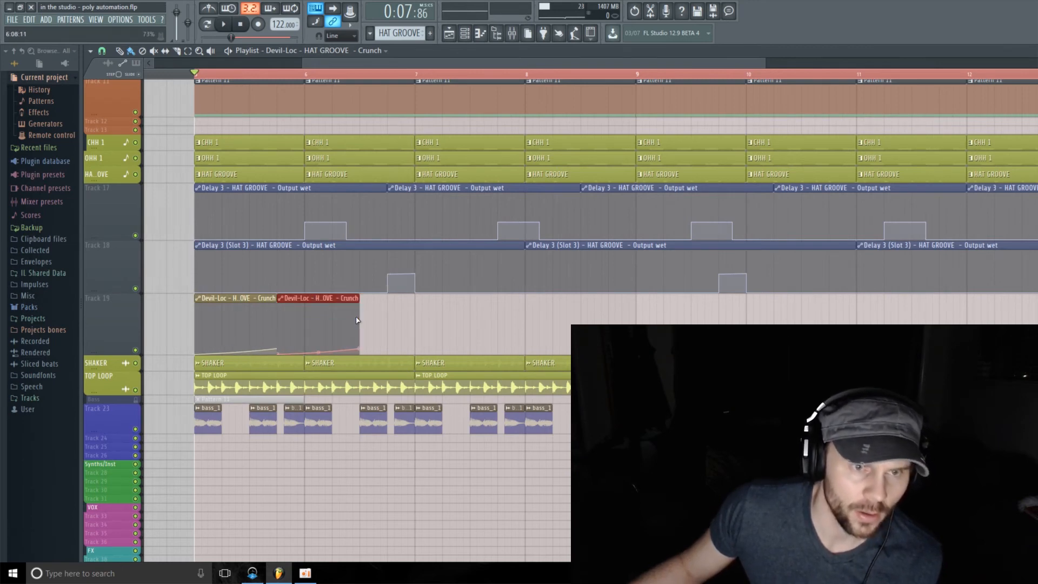
pyautogui.moveTo(366, 320); pyautogui.dragTo(1027, 321)
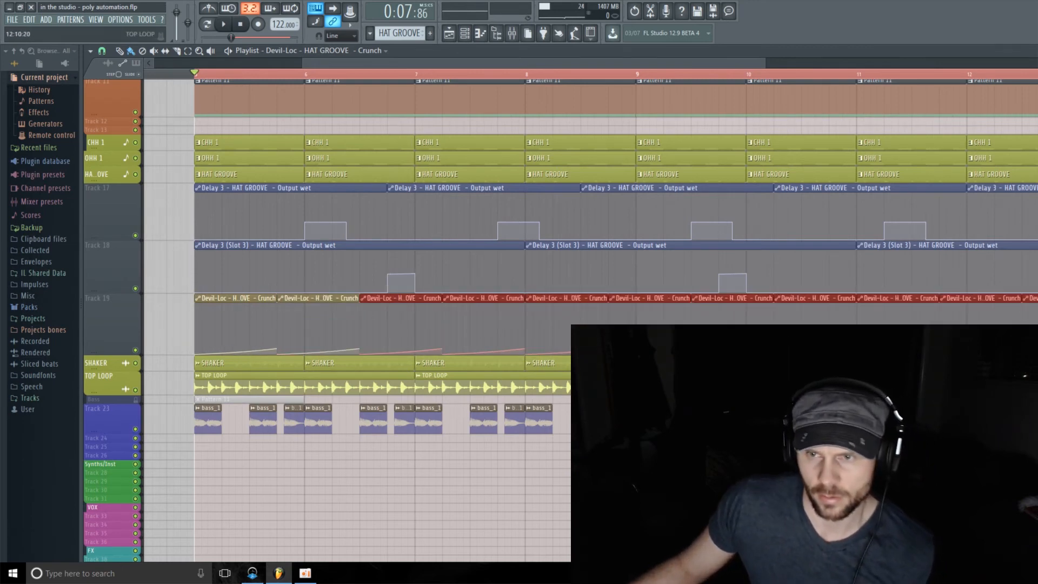
pyautogui.moveTo(761, 60); pyautogui.dragTo(871, 62)
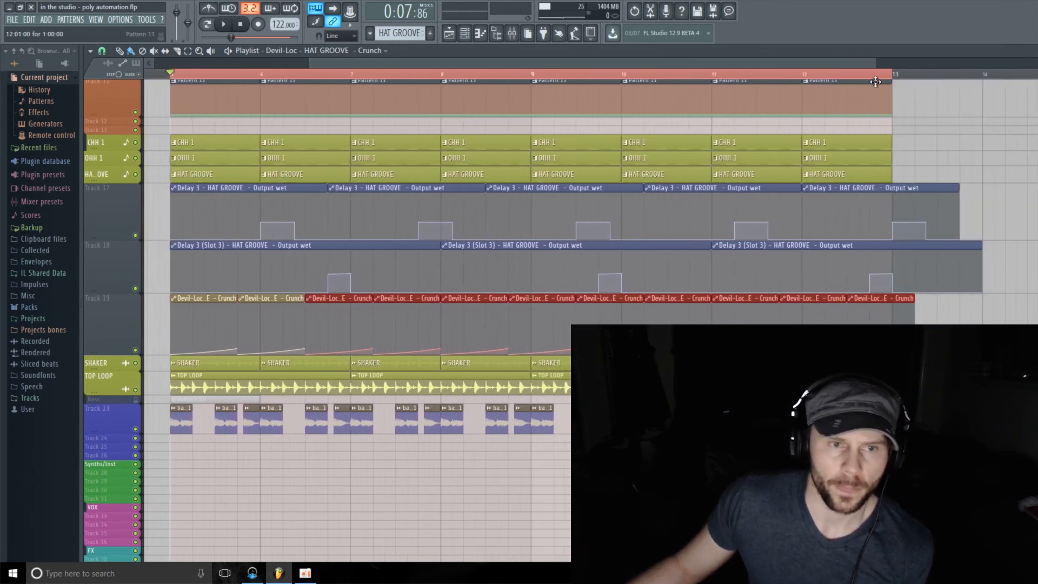
pyautogui.click(241, 344)
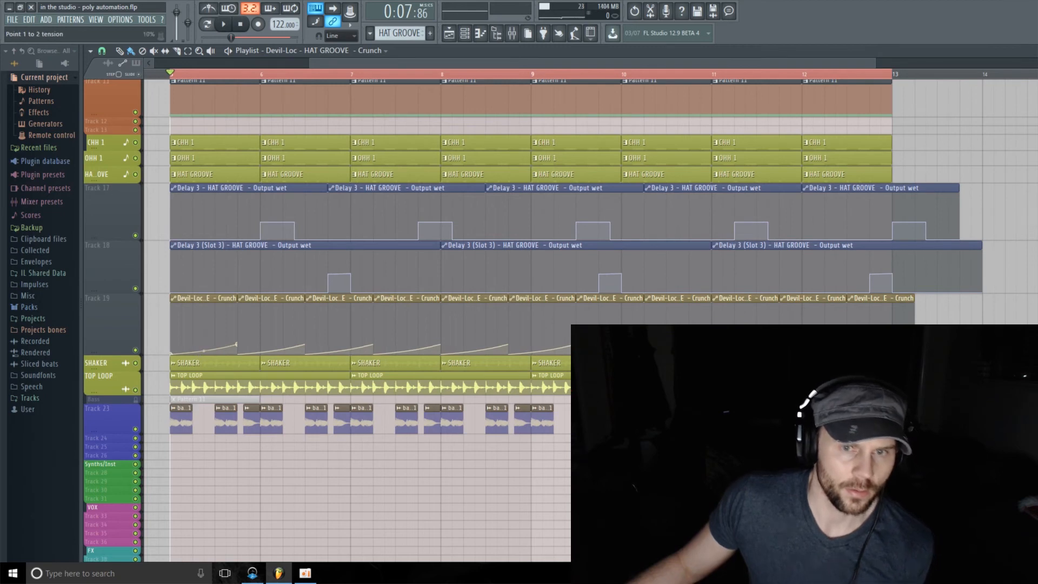
# - Start playback from bar 5 and make the Track 18 and Track 17 lanes slightly shorter
pyautogui.press('space')
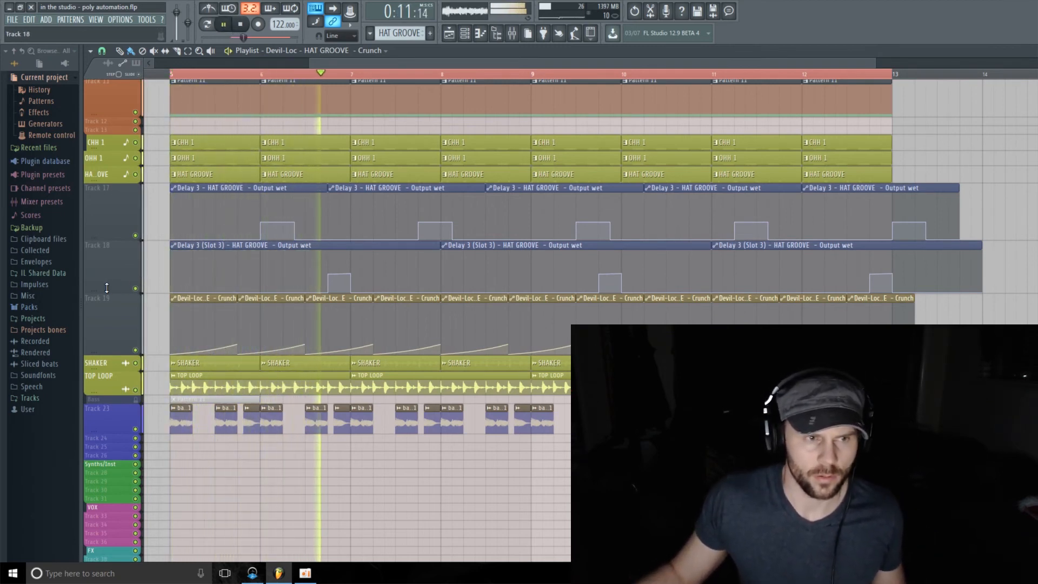
pyautogui.moveTo(106, 289); pyautogui.dragTo(104, 285)
pyautogui.moveTo(108, 233); pyautogui.dragTo(111, 224)
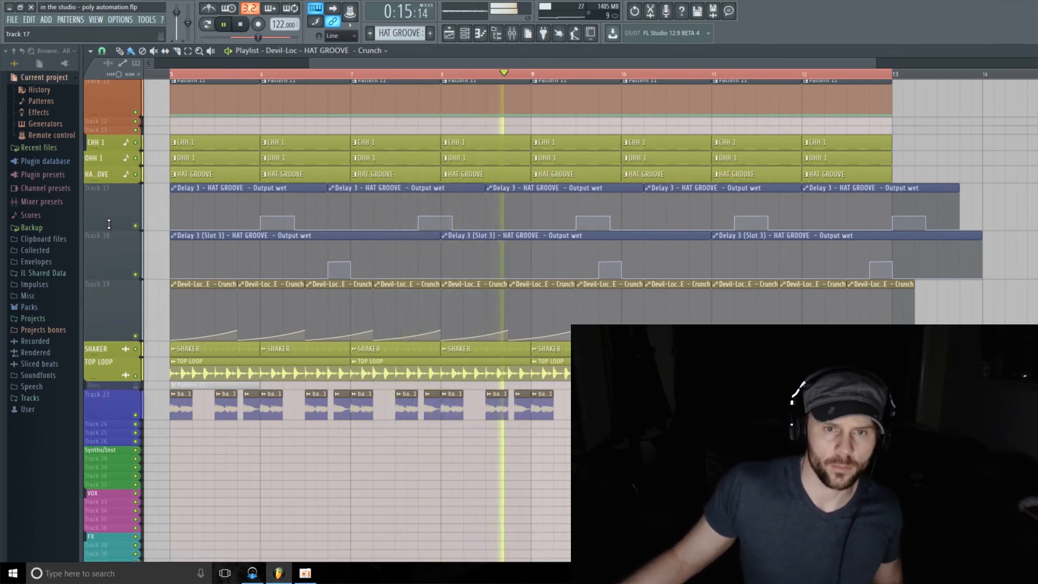
pyautogui.scroll(-1, 110, 224)
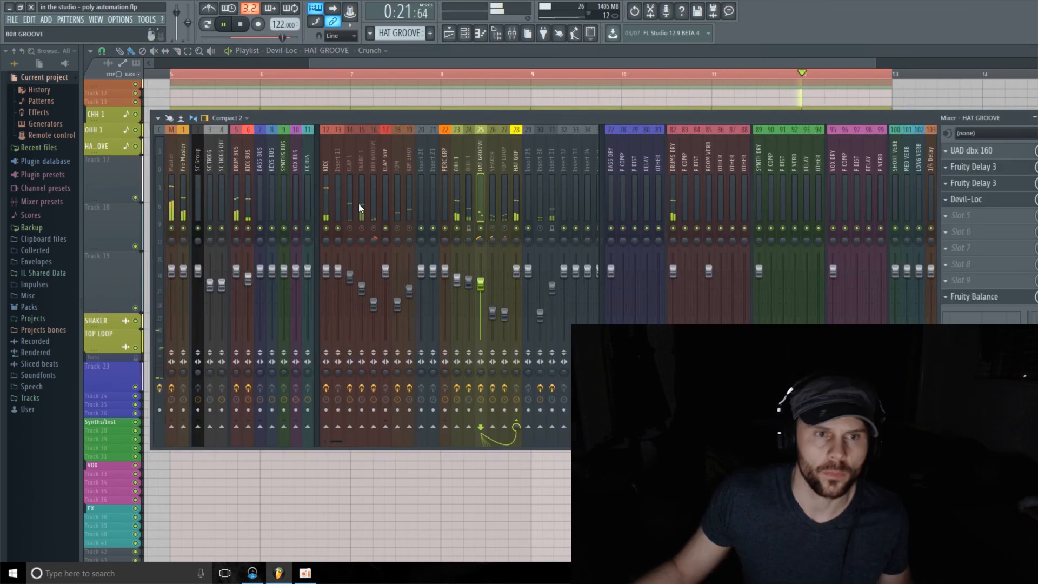
# - Check the mixer while the loop plays, close it, listen to the automated hats and stop playback
pyautogui.click(511, 34)
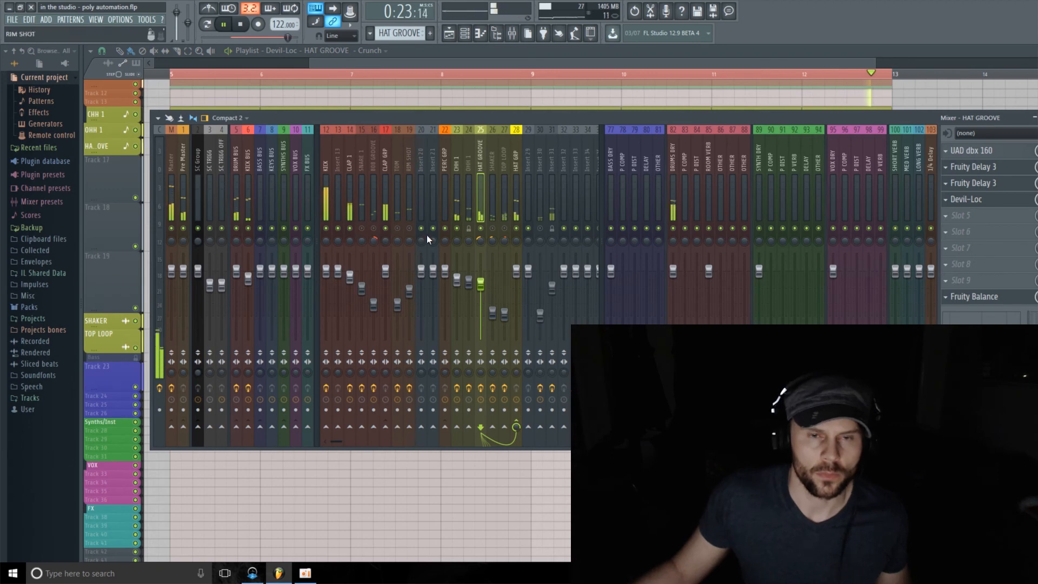
pyautogui.click(511, 34)
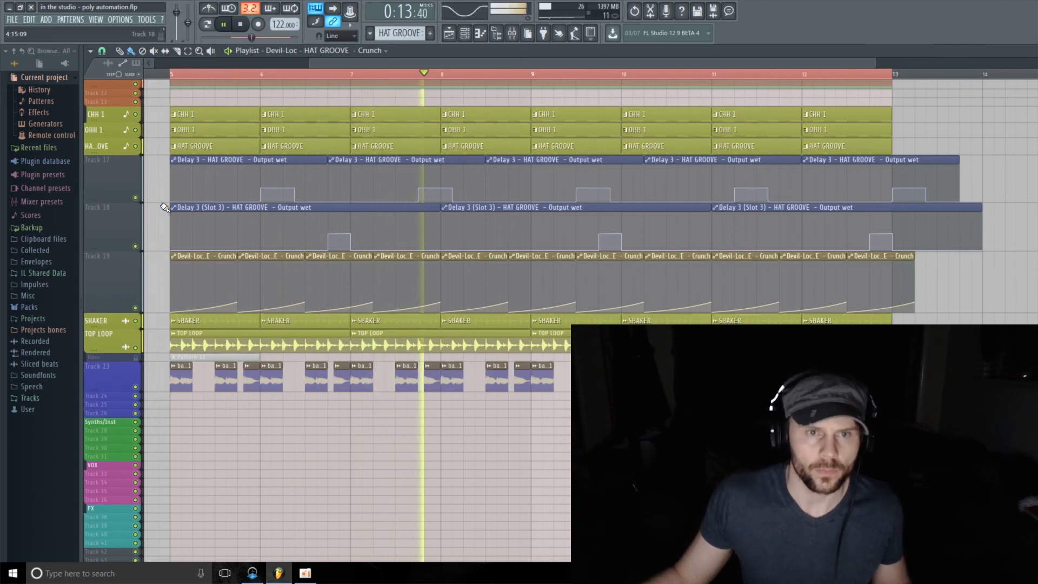
pyautogui.press('space')
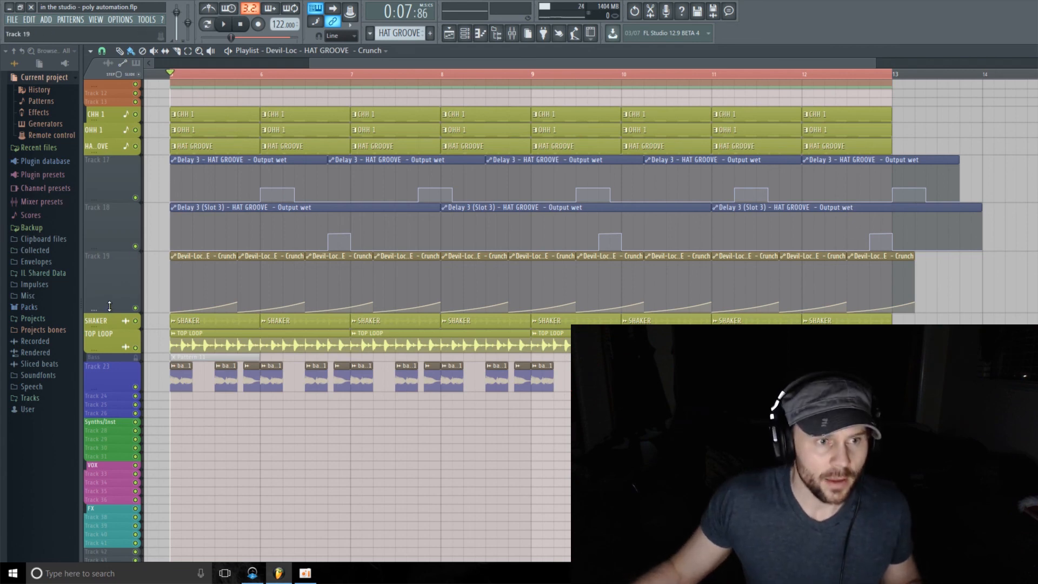
# - Make the Track 19 and Track 18 lanes slightly shorter, and restart playback with the mixer open
pyautogui.moveTo(109, 313); pyautogui.dragTo(110, 300)
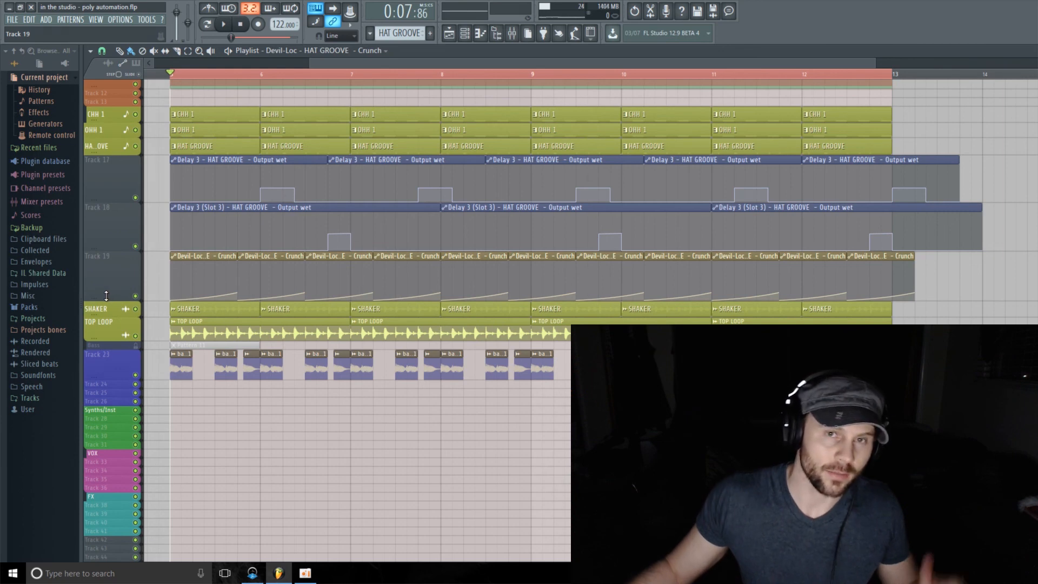
pyautogui.press('space')
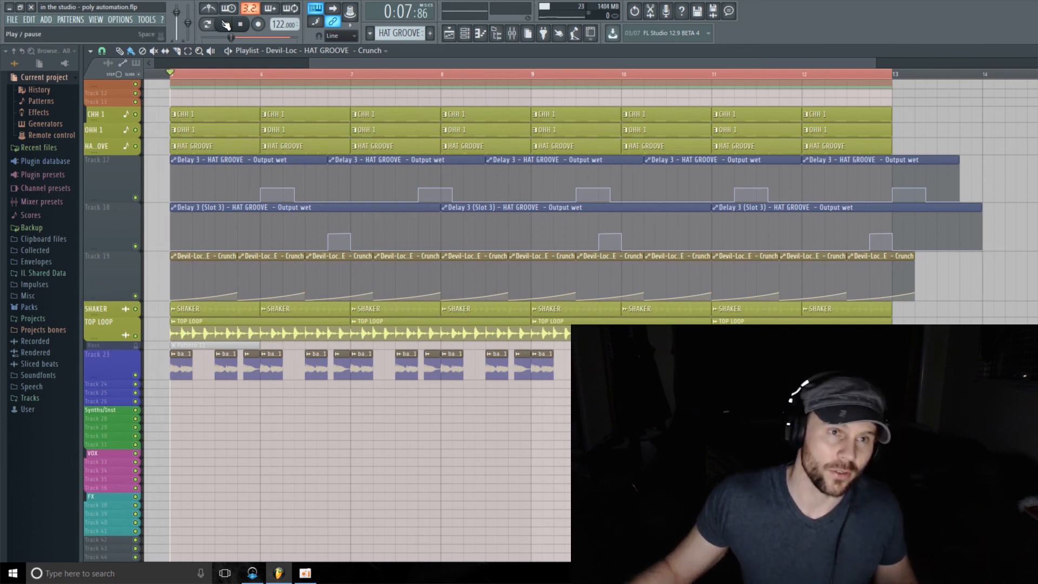
pyautogui.moveTo(103, 250); pyautogui.dragTo(104, 245)
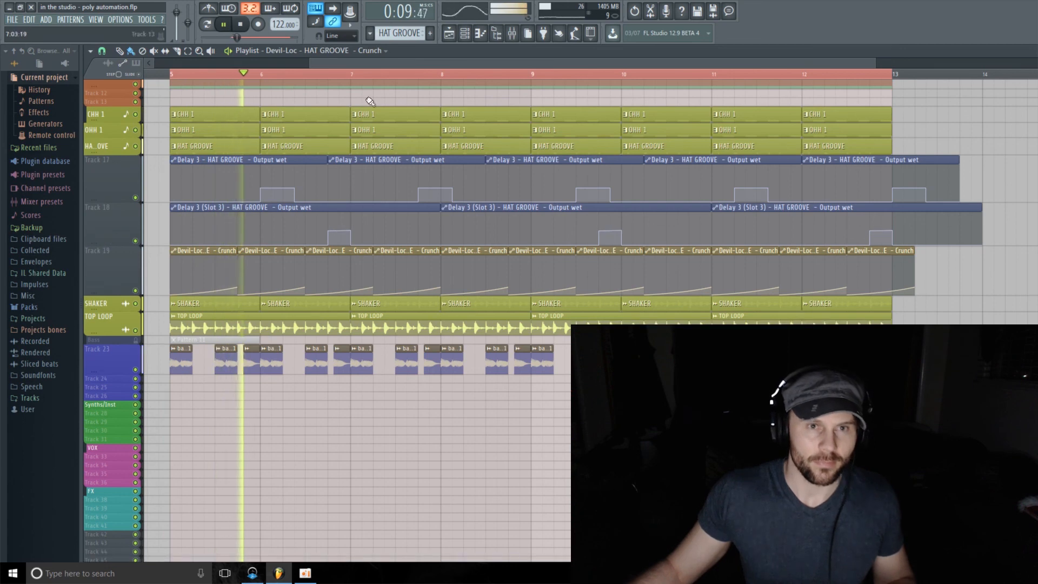
pyautogui.press('F9')
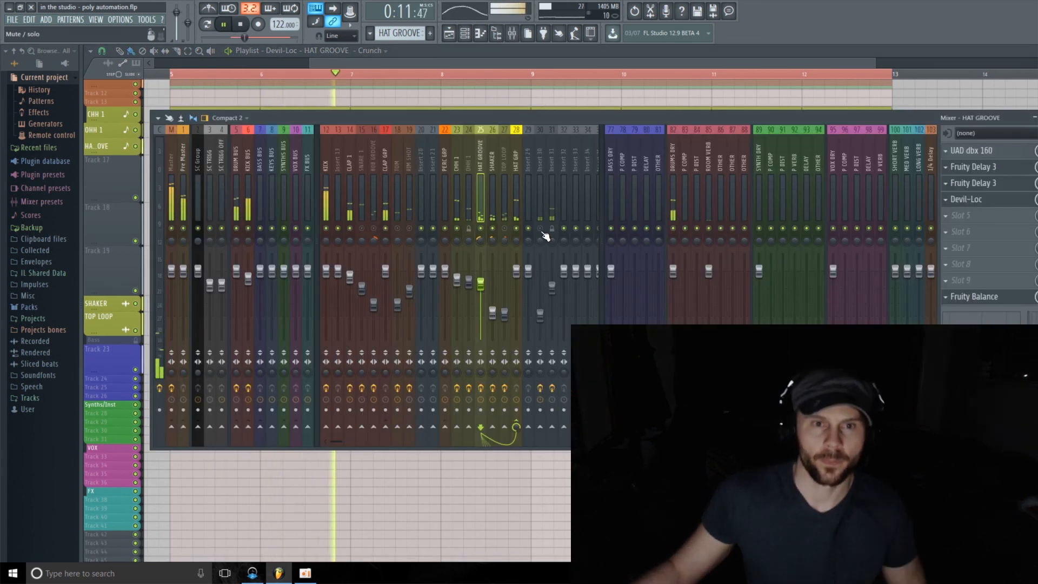